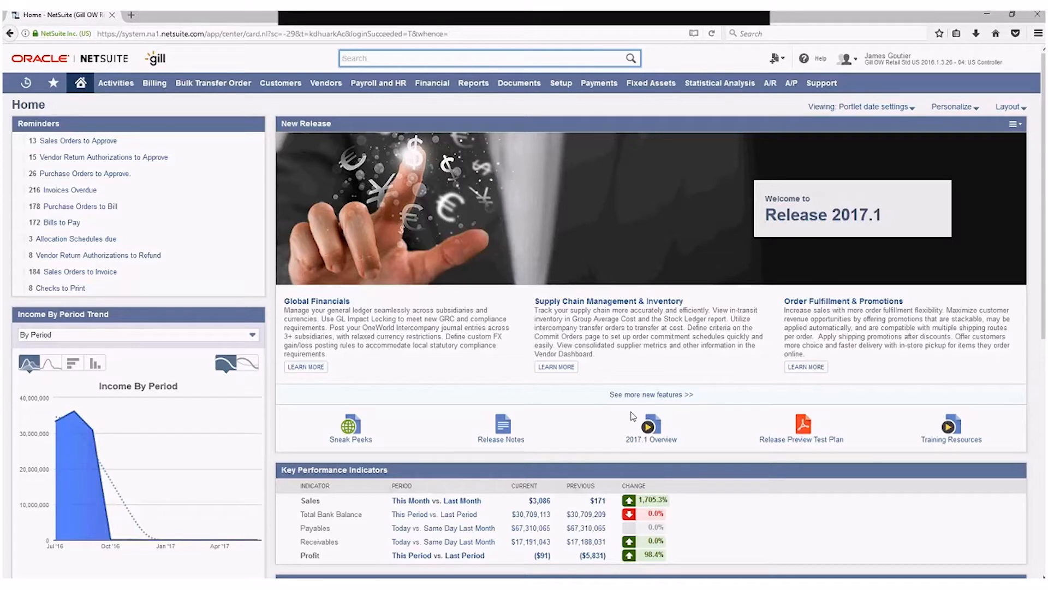
- Find the vendor with the search "ven:mcgee" and open the McGeever Property Management record
click(448, 60)
text(ven:mcgee)
click(460, 78)
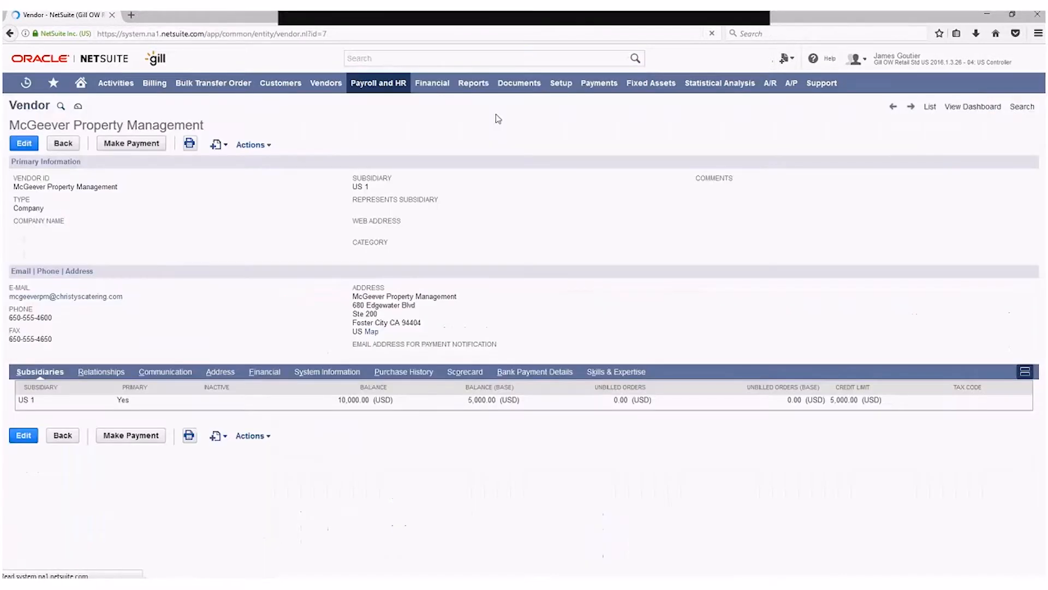
- Display the list of transactions within the vendor's financial details
click(265, 373)
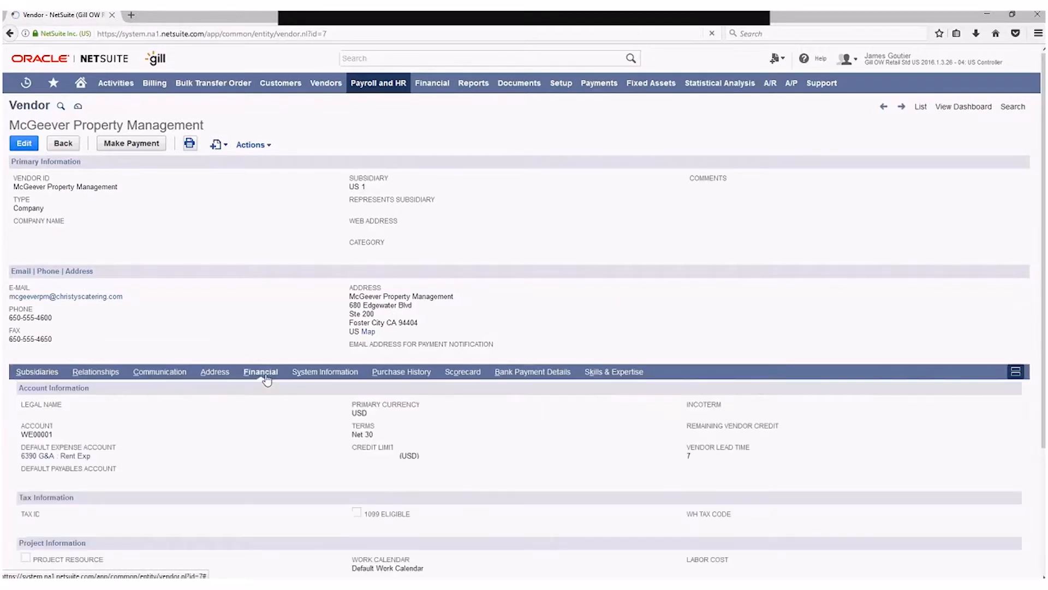
scroll(277, 298, down, 2)
scroll(280, 349, down, 2)
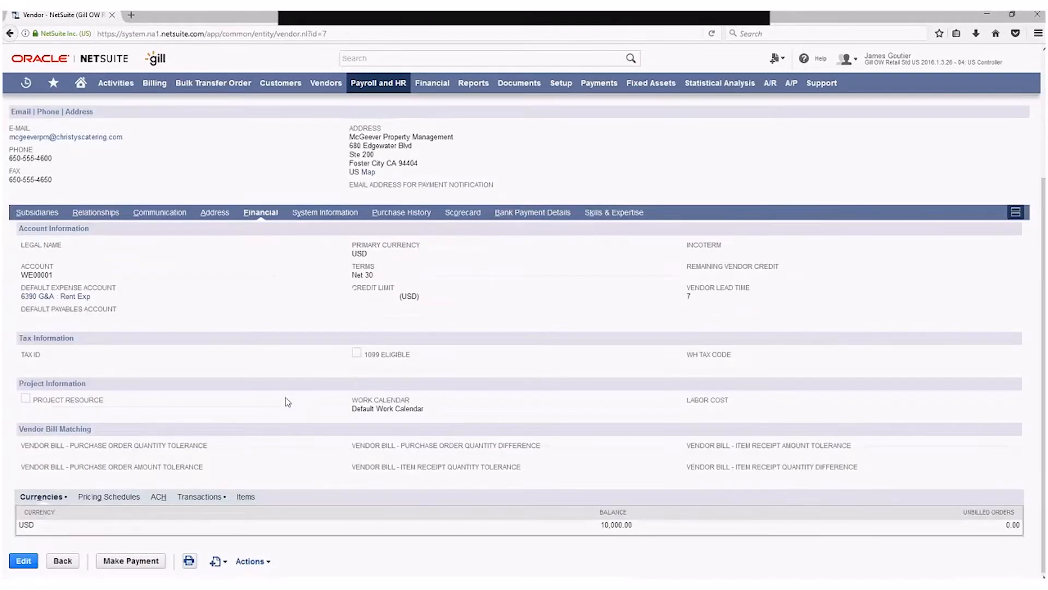
click(201, 497)
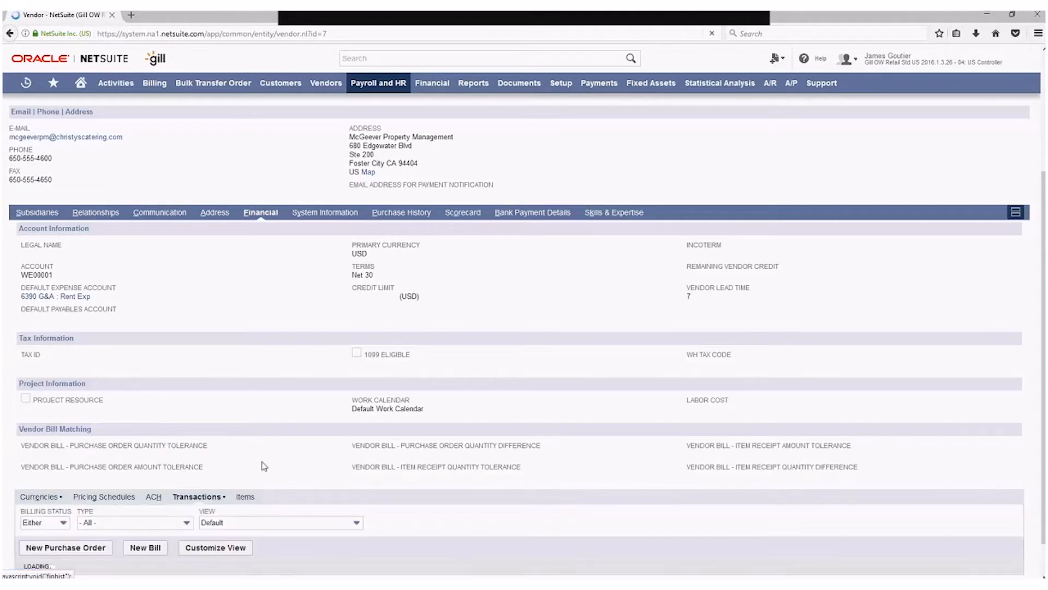
scroll(300, 386, down, 3)
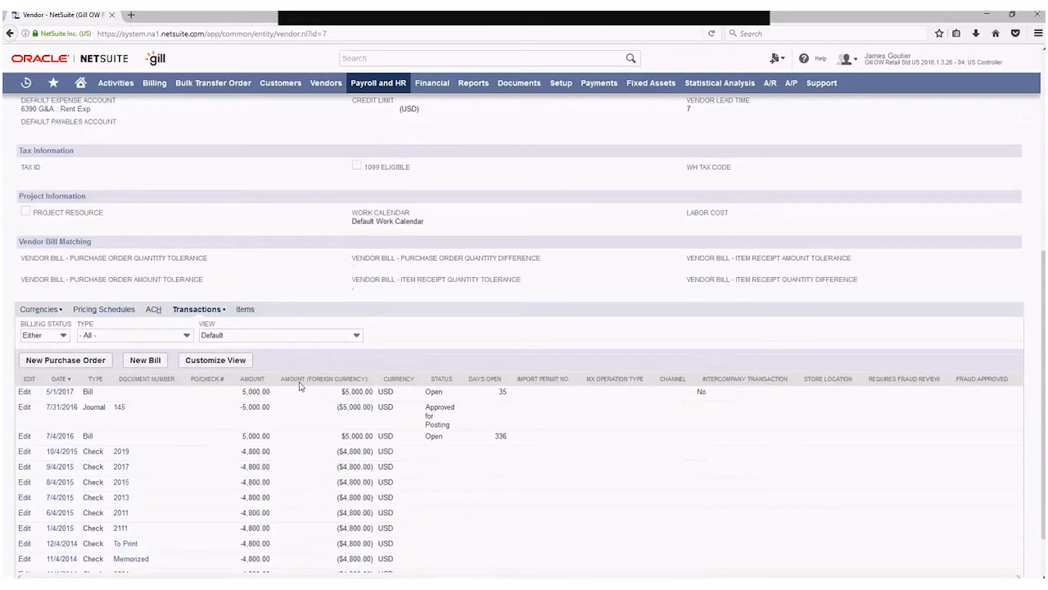
- Open the vendor's 5/1/2017 bill for editing and memorize it as a recurring transaction
click(25, 392)
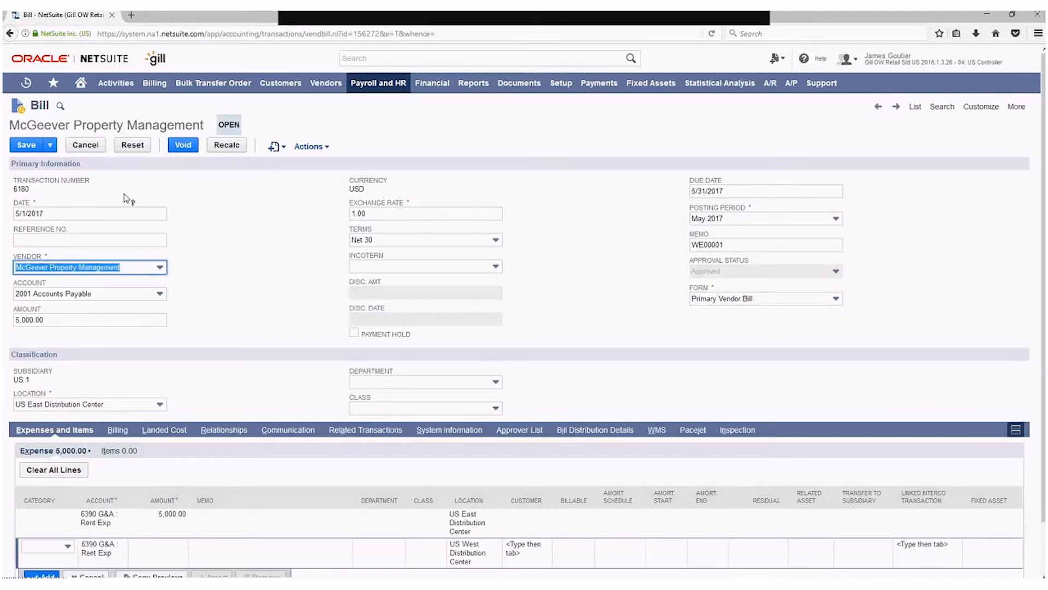
mouse_move(191, 293)
scroll(32, 292, down, 2)
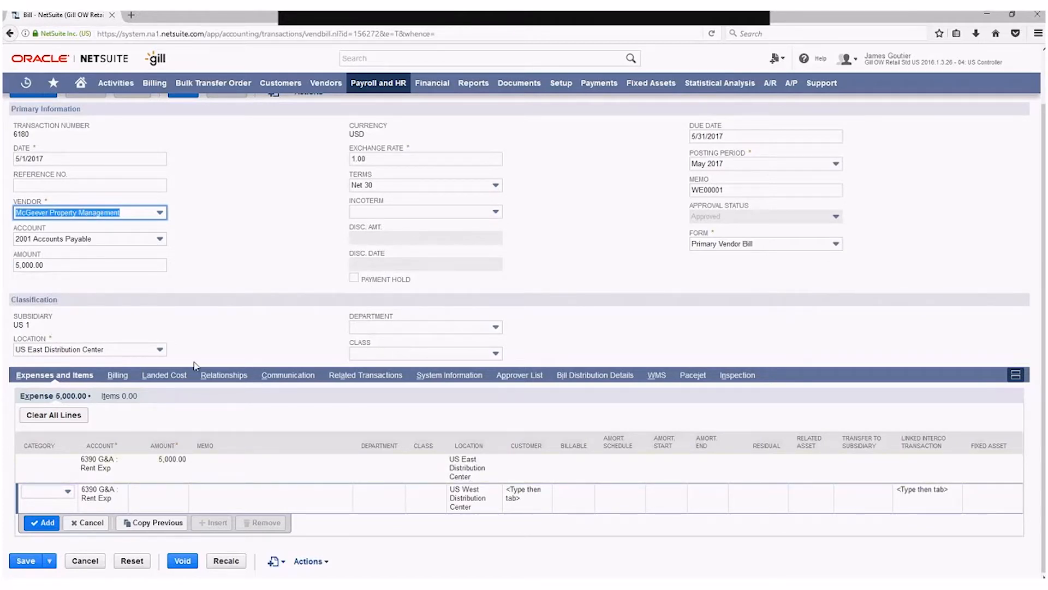
scroll(207, 374, up, 1)
scroll(216, 367, up, 2)
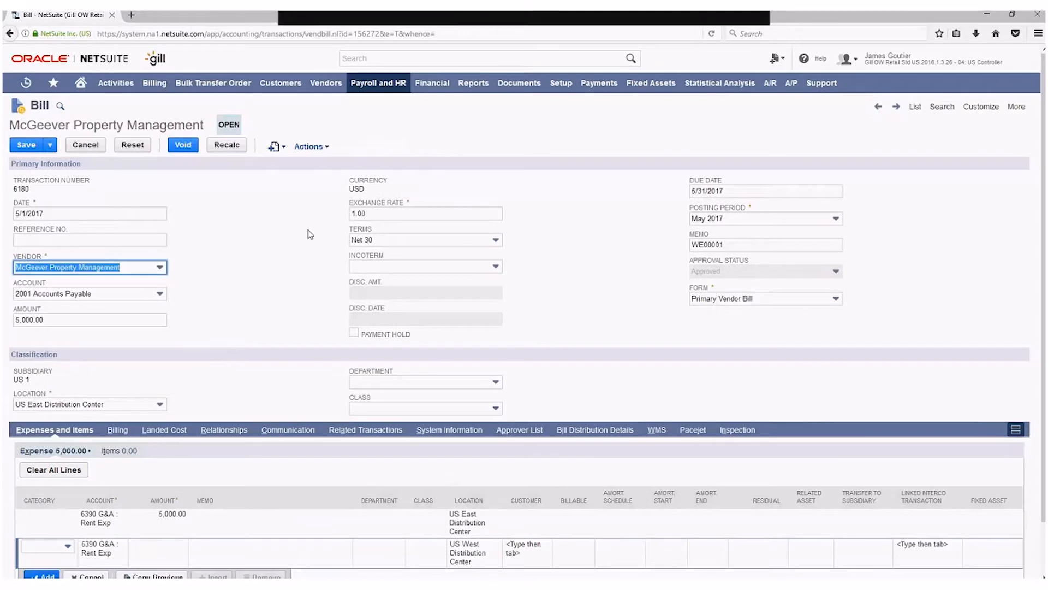
mouse_move(315, 146)
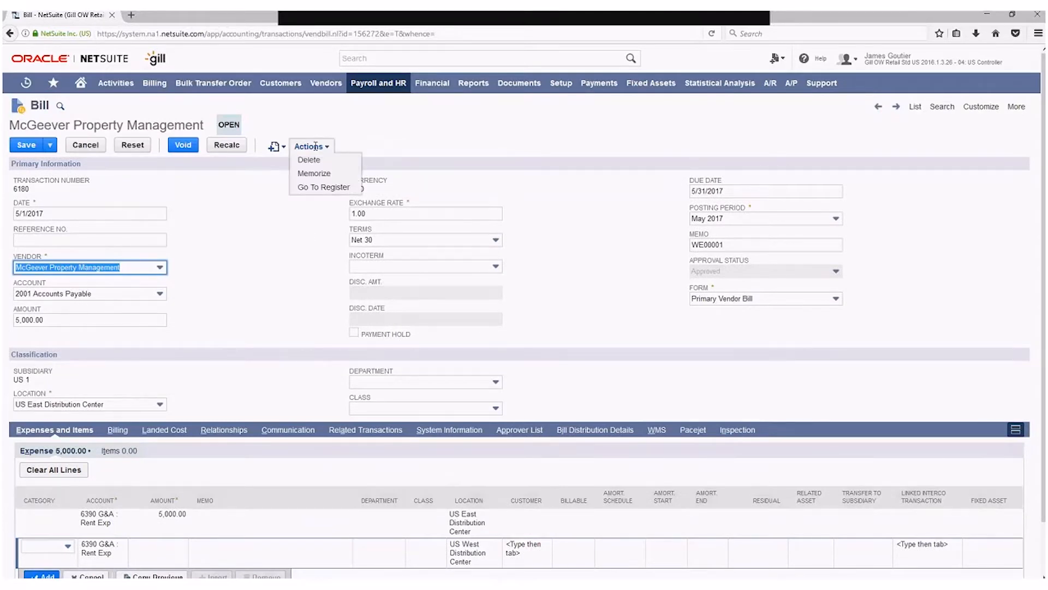
click(315, 173)
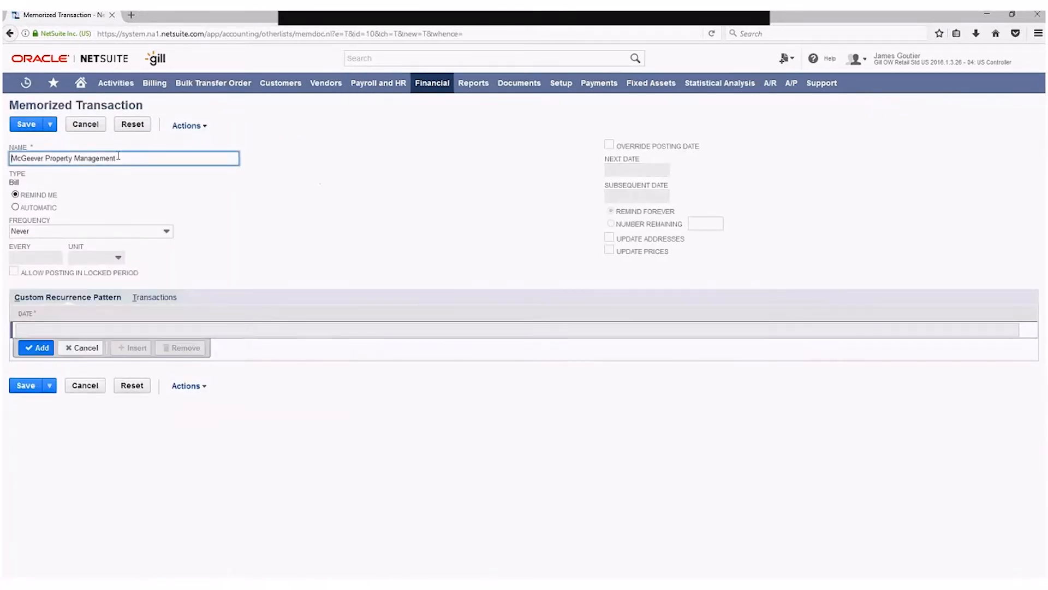
- Name the memorized transaction "McGeever Property Mgmt - Bldg1" and set its frequency to Monthly
drag(118, 158, 76, 161)
text(Mgmt - B)
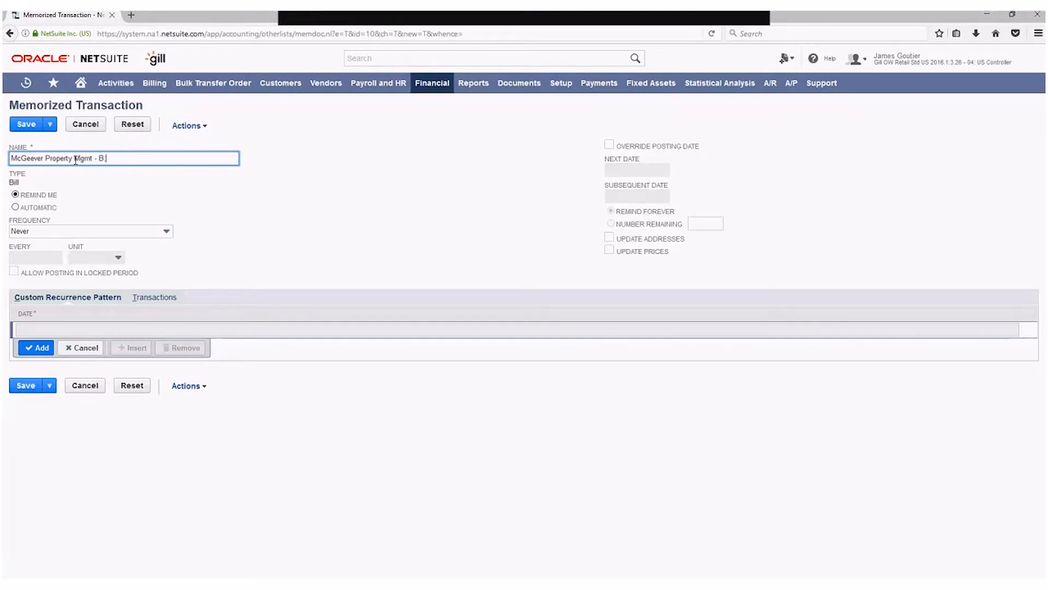
text(ldg1)
key(Tab)
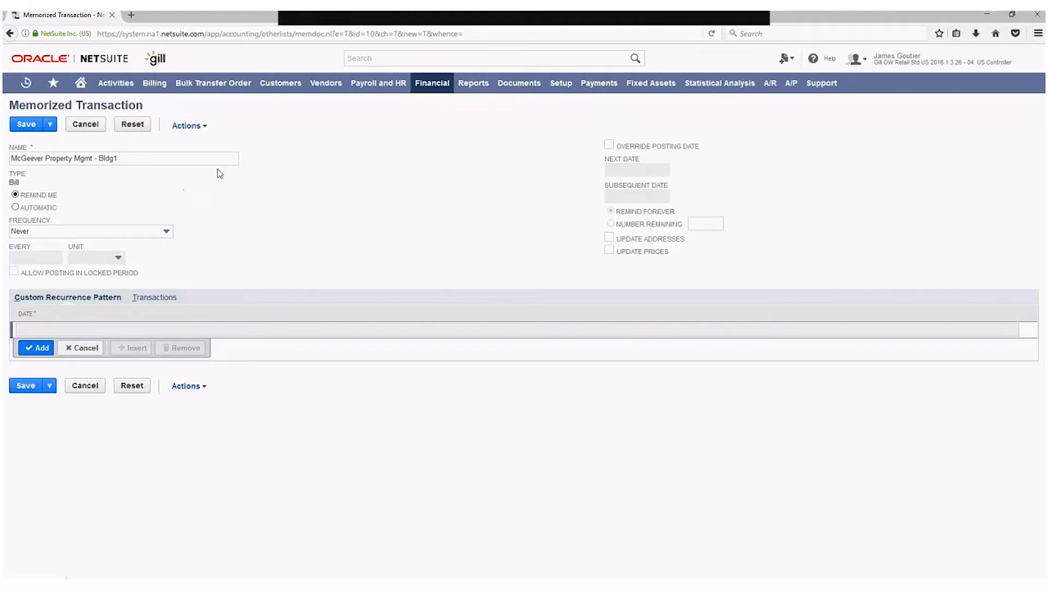
click(133, 233)
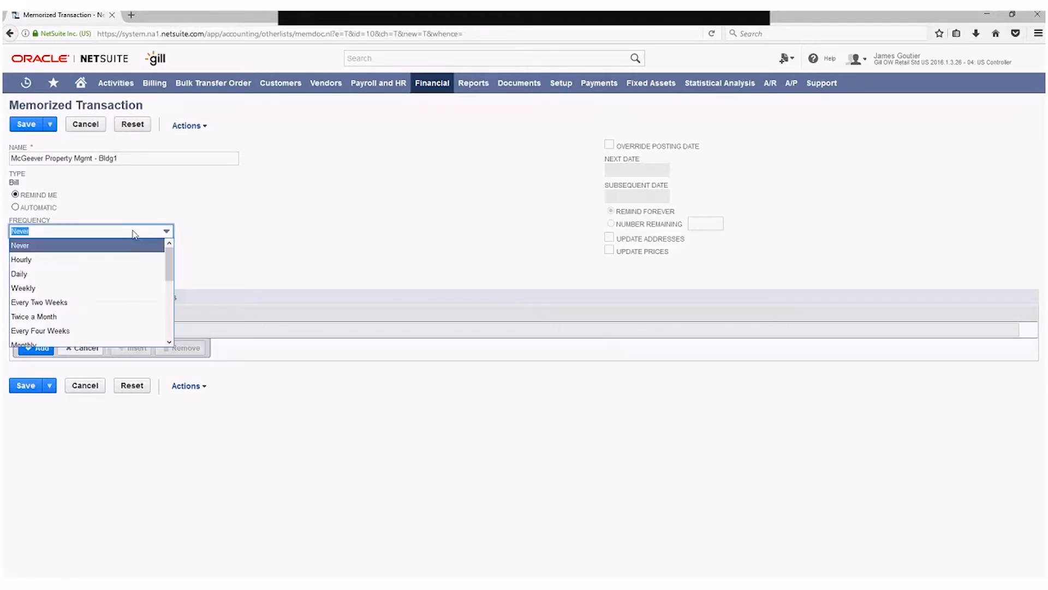
scroll(46, 320, down, 1)
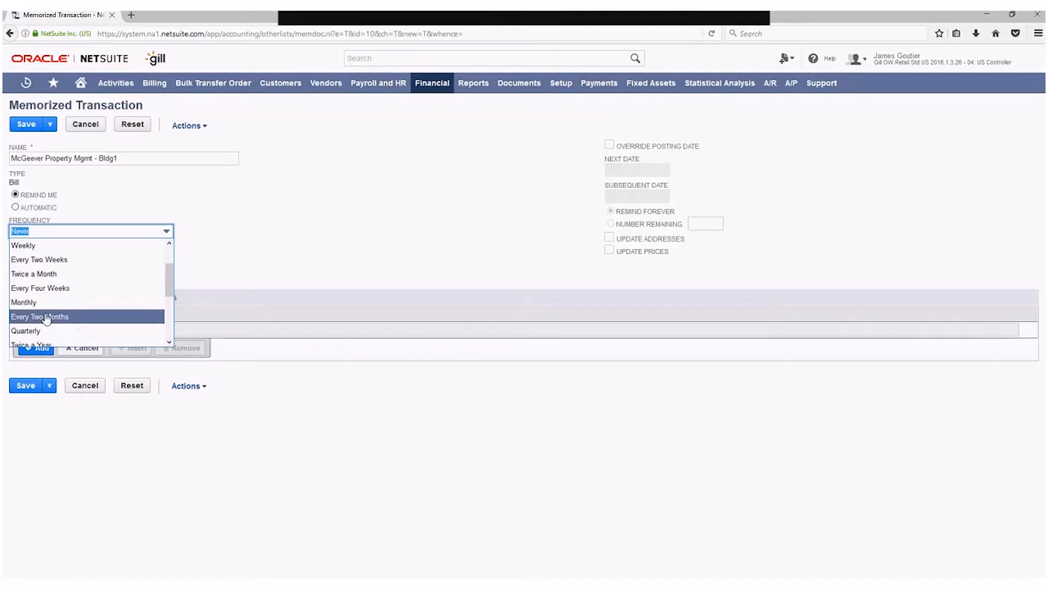
click(44, 302)
click(77, 232)
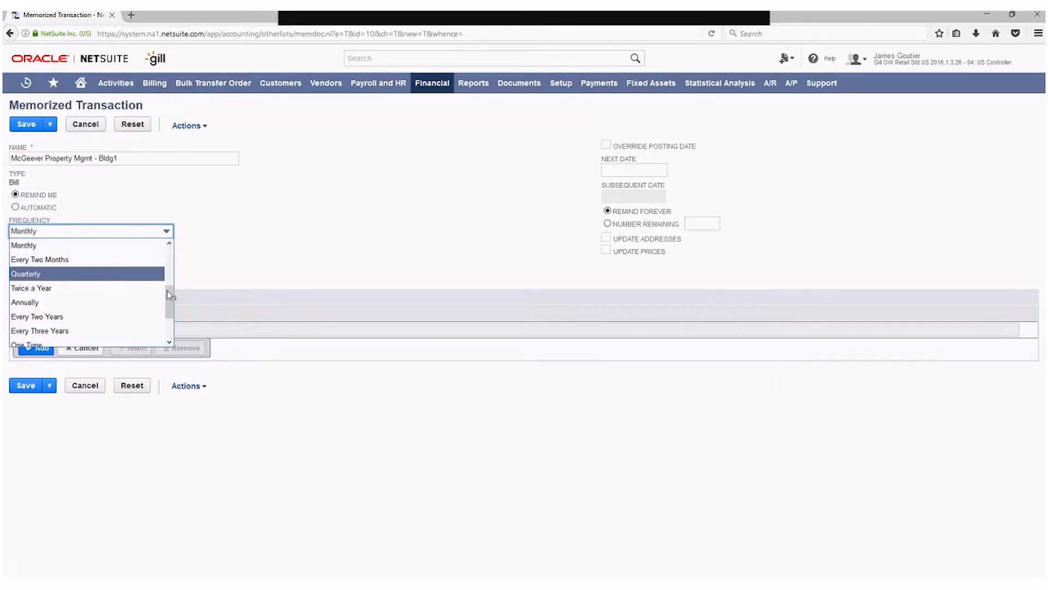
drag(169, 303, 167, 325)
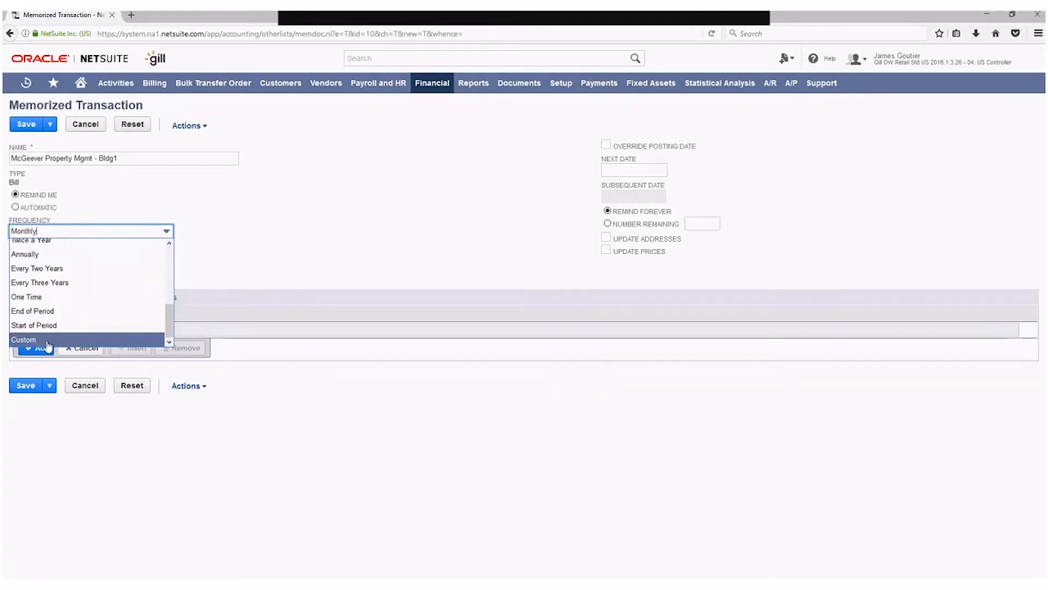
click(262, 422)
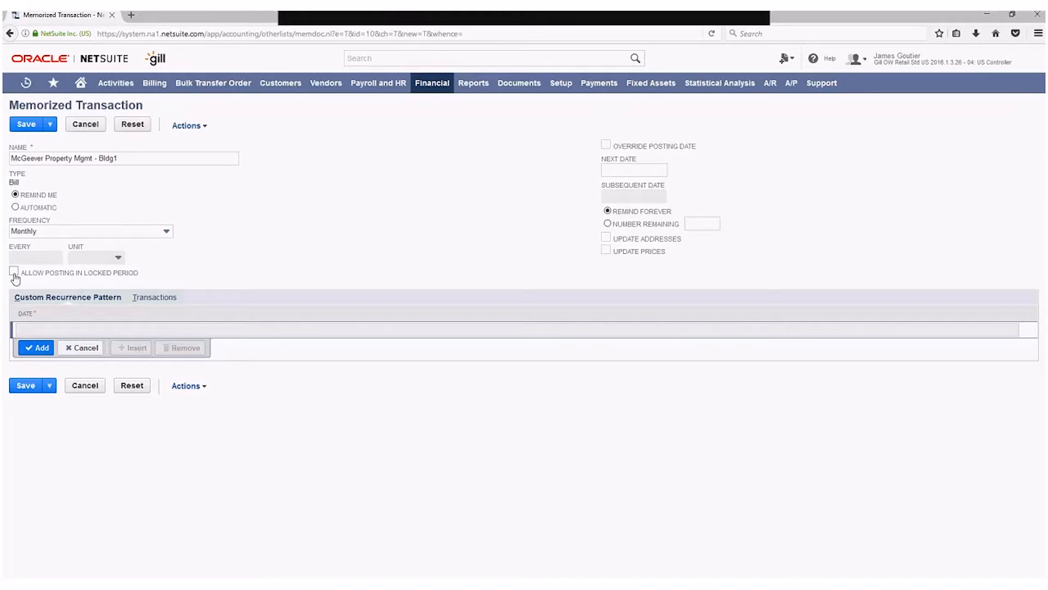
drag(14, 279, 150, 275)
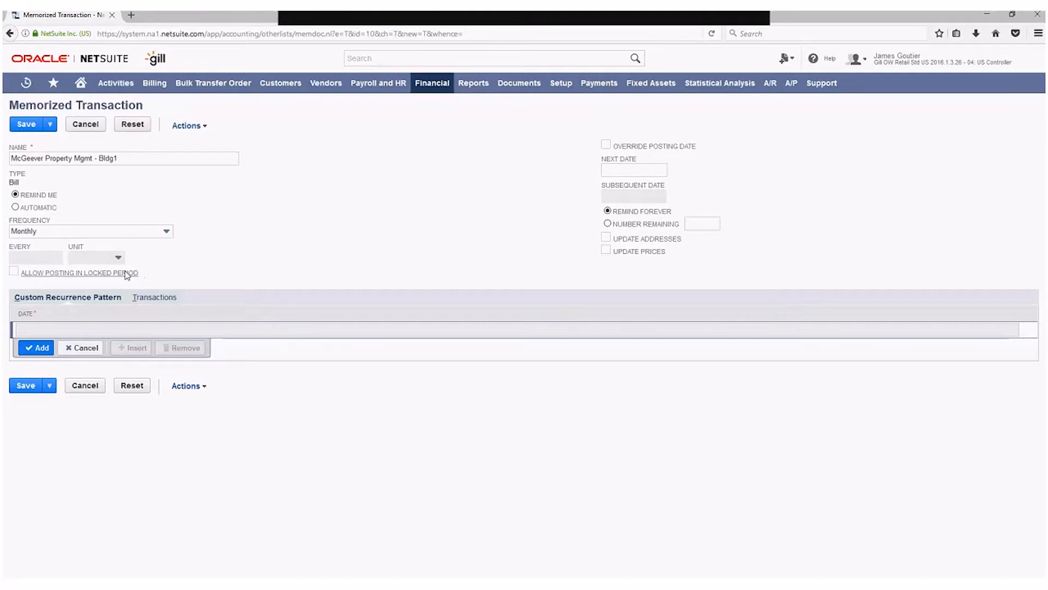
click(18, 279)
click(606, 145)
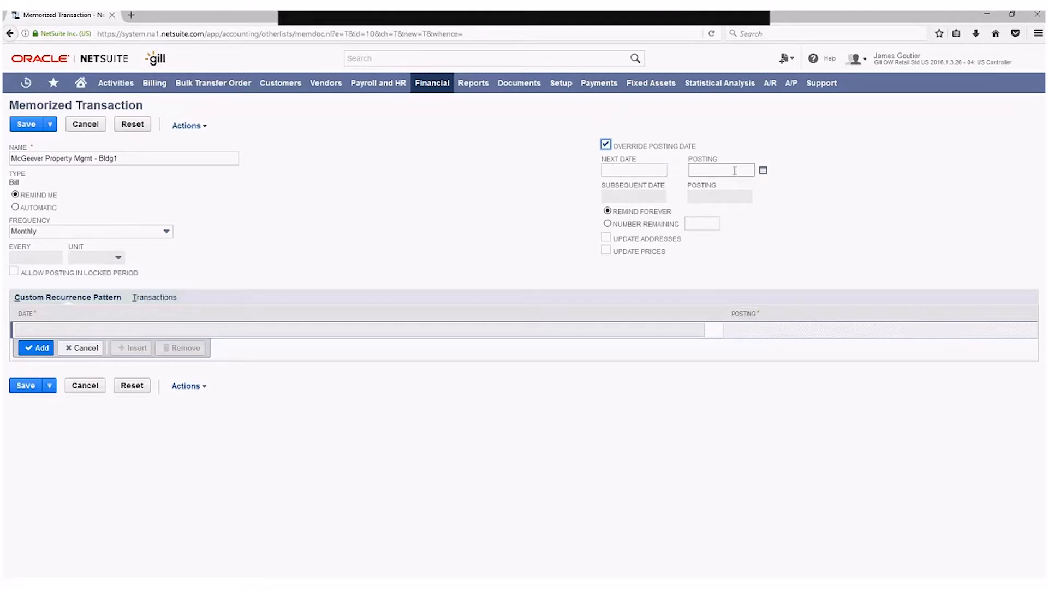
click(606, 146)
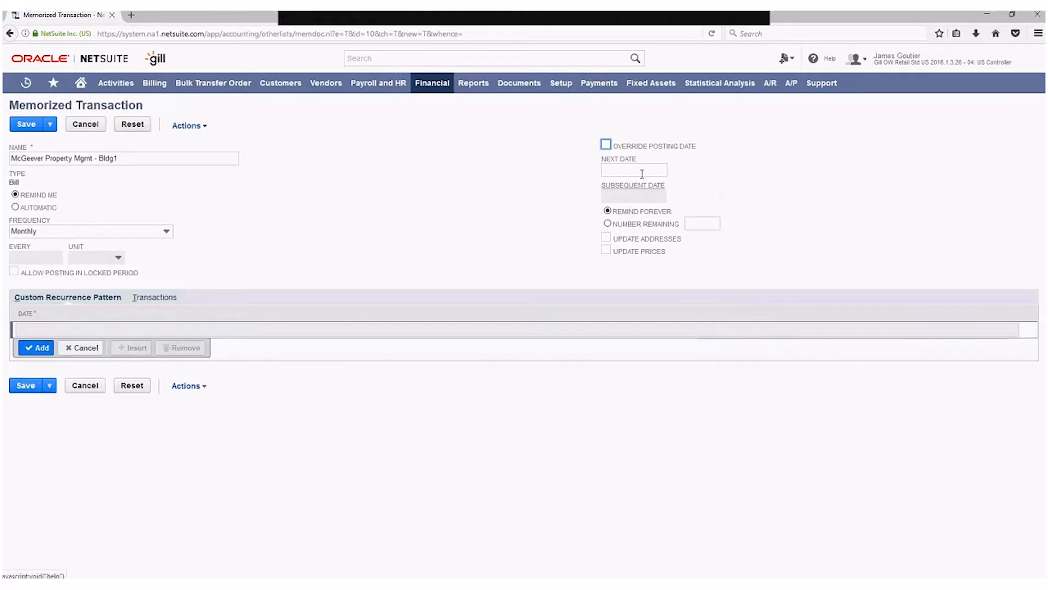
- Set the next date to 6/15/2017 and limit the recurrence to 12 remaining reminders
click(642, 173)
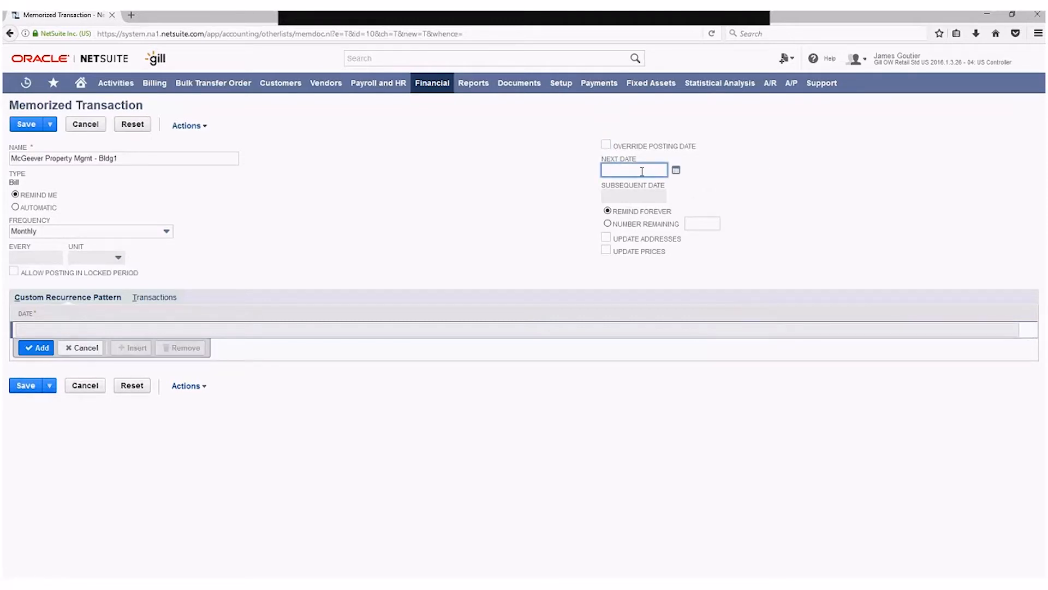
text(6/15/2017)
key(Tab)
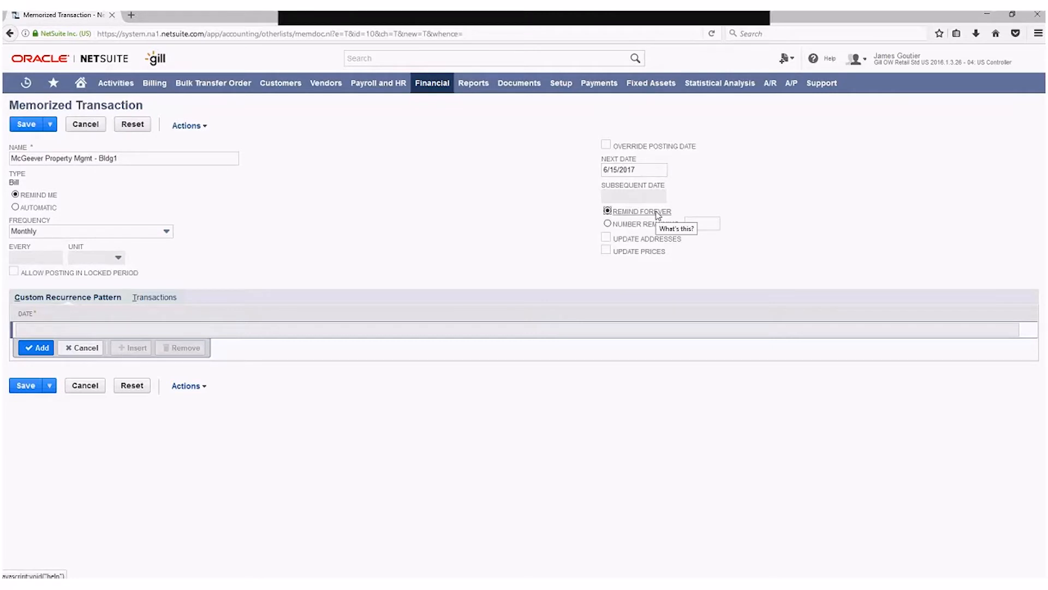
click(608, 225)
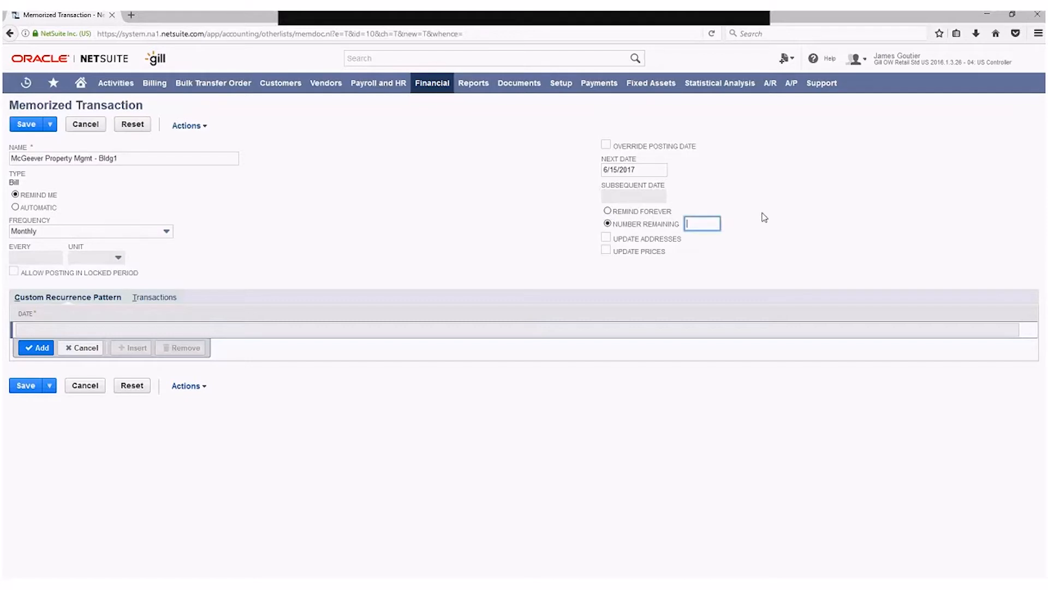
text(12)
key(Tab)
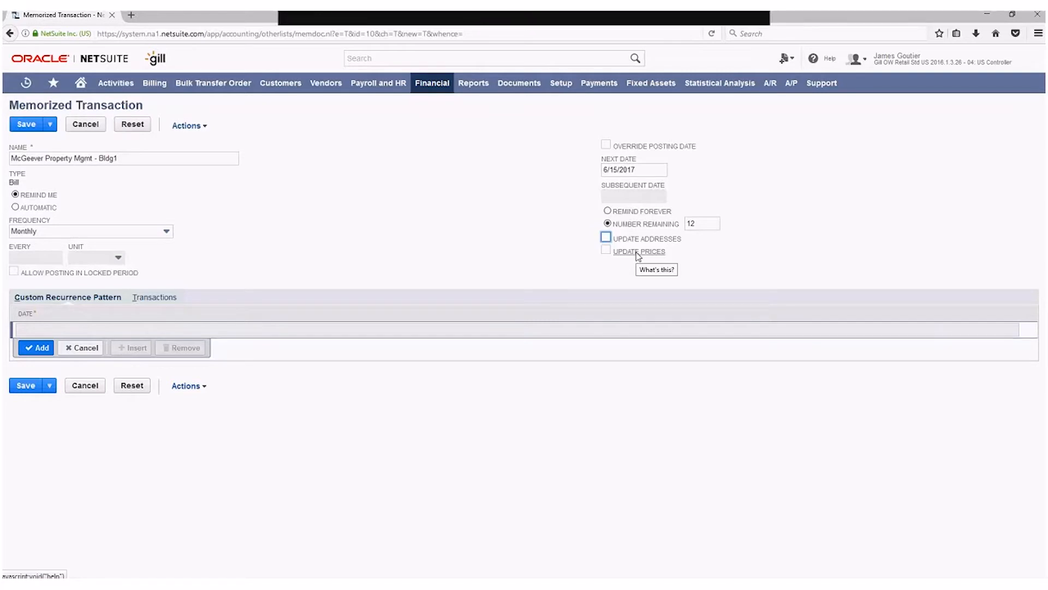
- Enable Update Addresses and save the memorized transaction
click(606, 237)
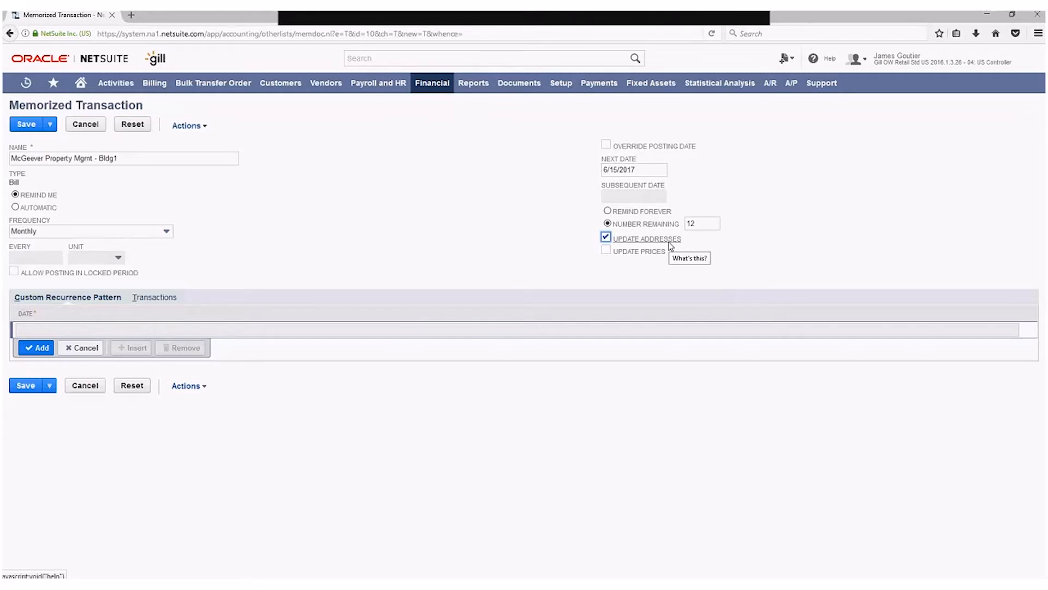
click(21, 387)
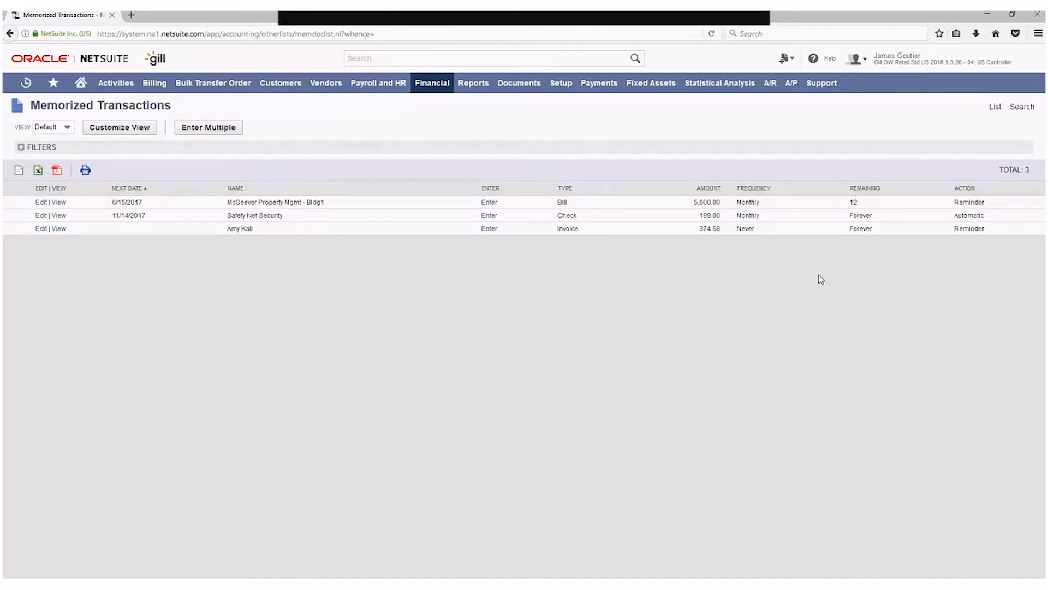
- On the home dashboard, add Memorized Transactions due as a headline reminder and show reminders with zero results
click(84, 86)
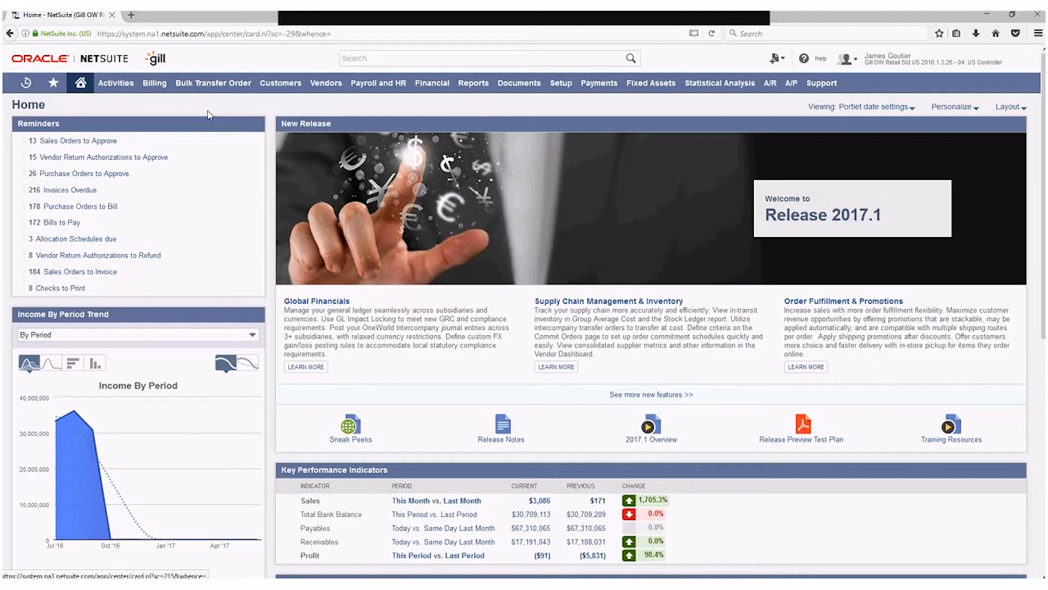
mouse_move(252, 125)
click(248, 143)
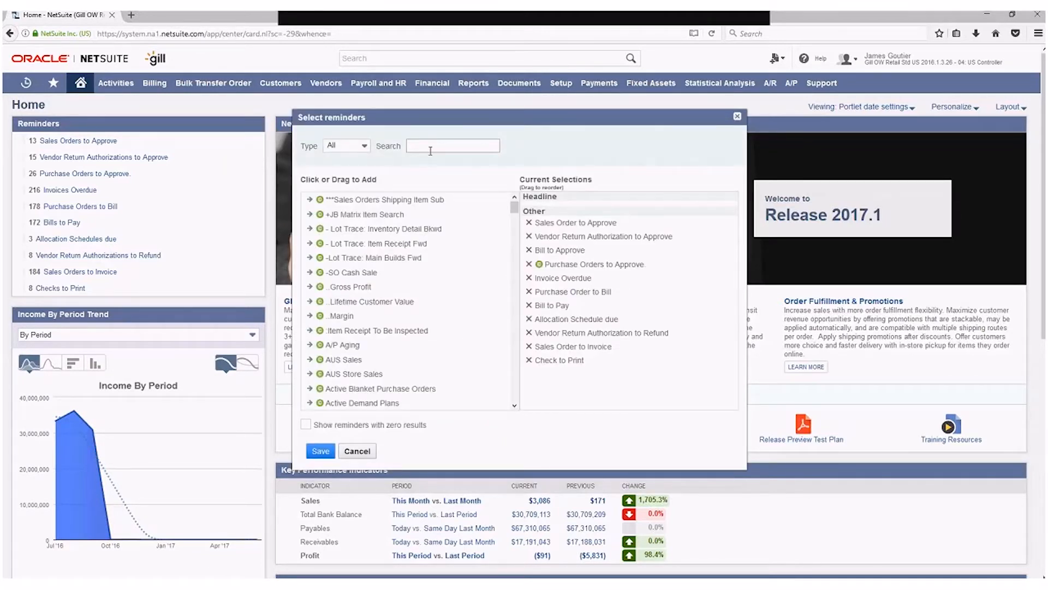
text(memo)
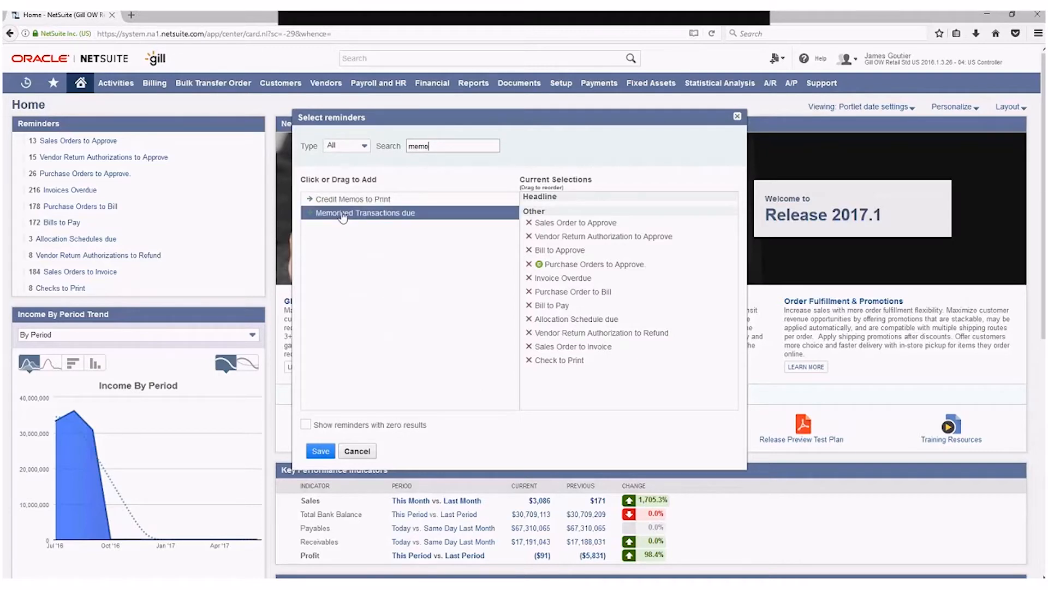
drag(343, 217, 567, 203)
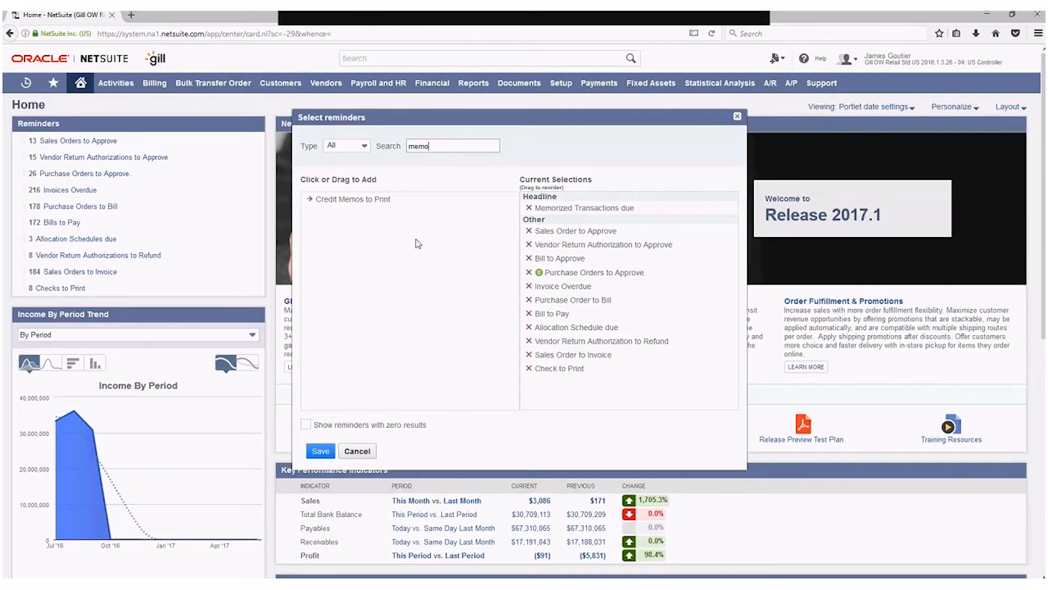
click(306, 425)
click(320, 453)
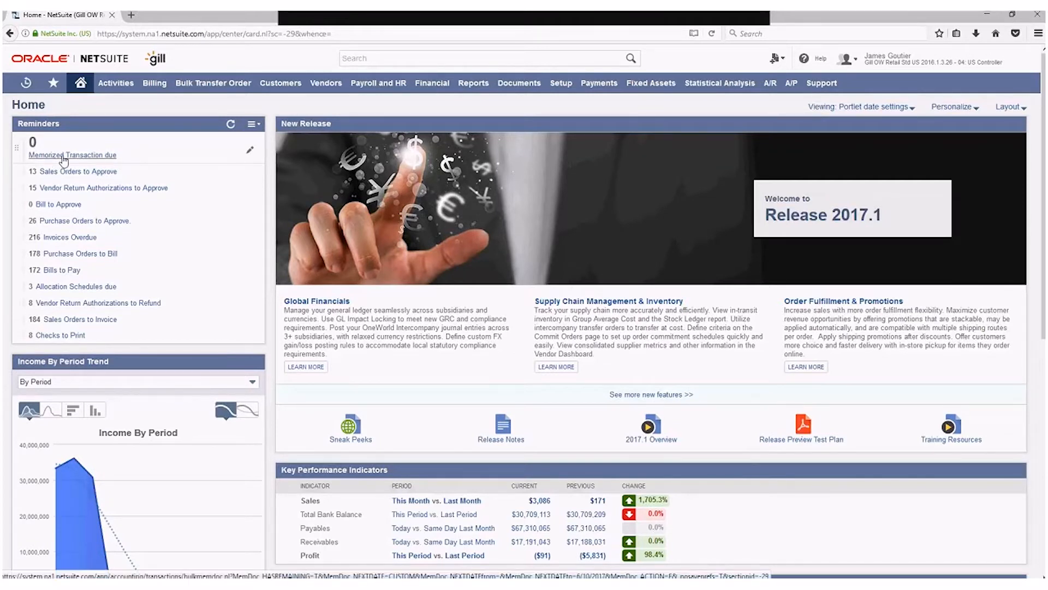
- Set the Memorized Transaction due reminder to 30 days before the next date and save it
click(252, 155)
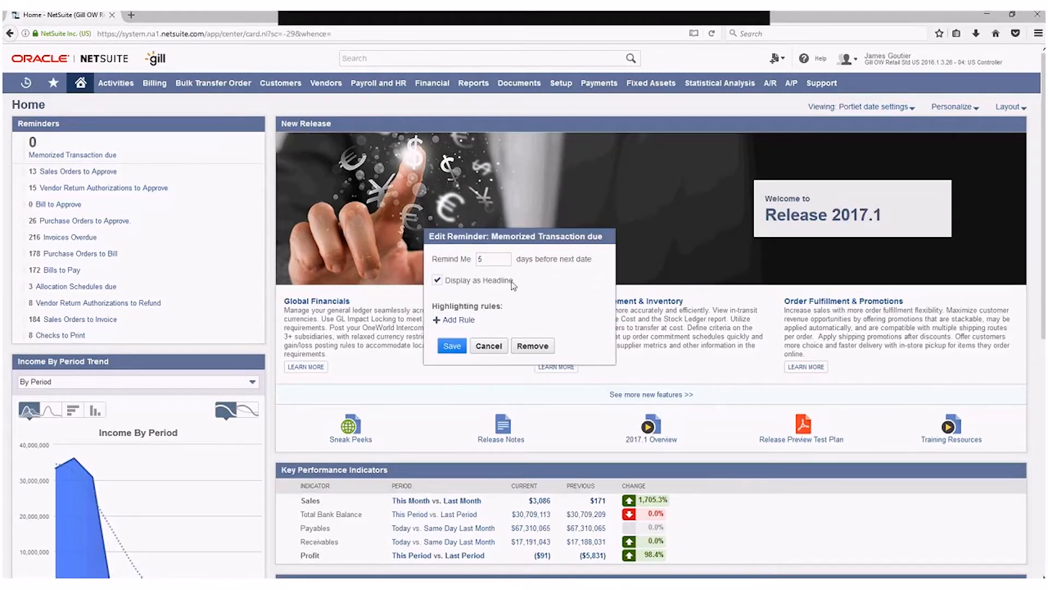
double_click(503, 262)
text(30)
key(Tab)
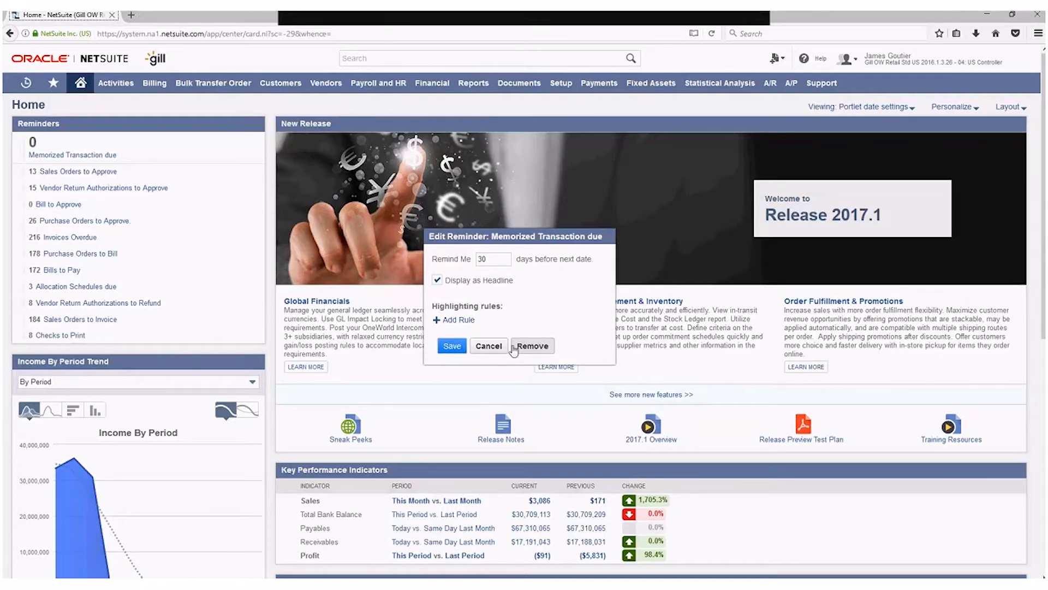
click(456, 345)
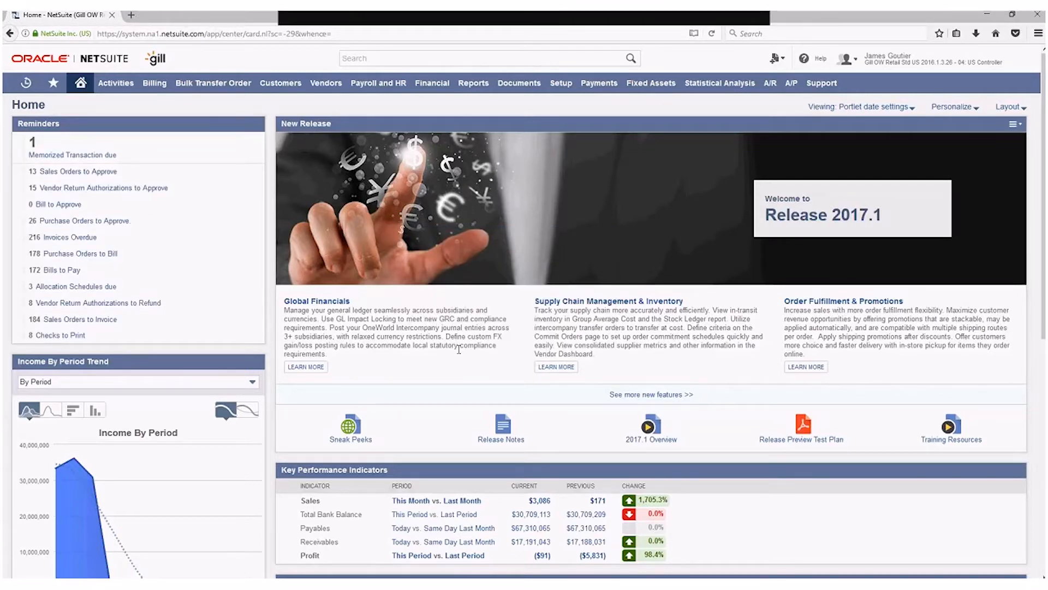
- Open the due memorized transactions from the headline reminder
click(60, 155)
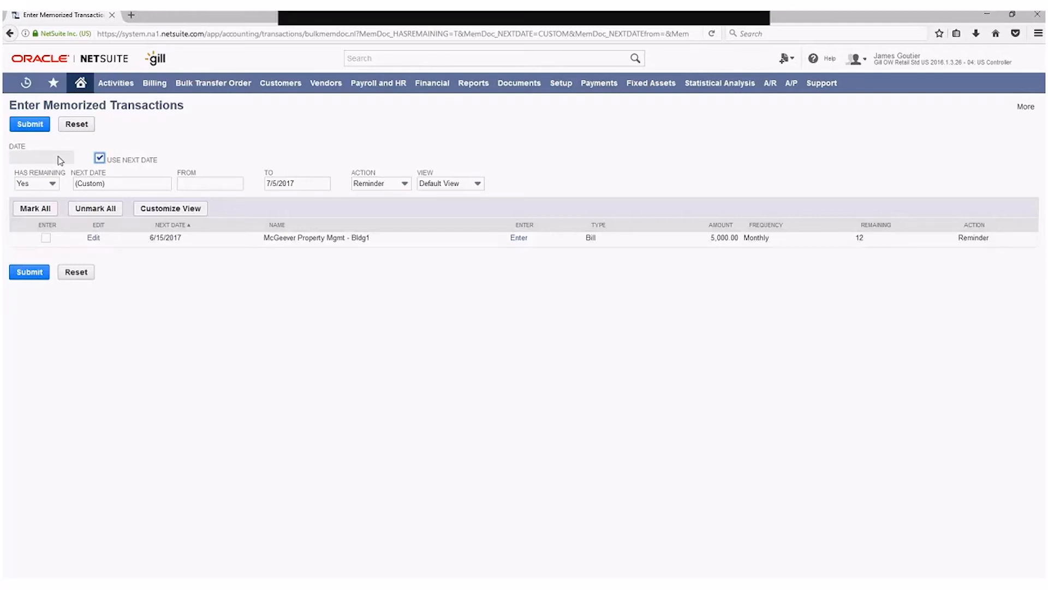
- Preview the McGeever Property Mgmt - Bldg1 memorized bill's entry form in a separate browser tab, and close it without saving
right_click(520, 241)
click(571, 249)
click(157, 20)
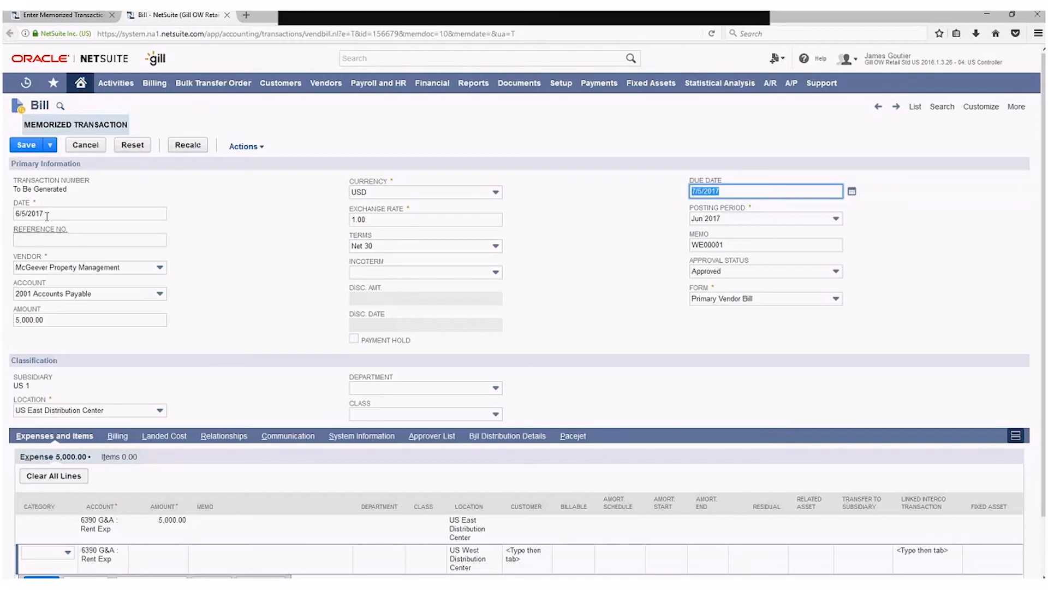
mouse_move(51, 150)
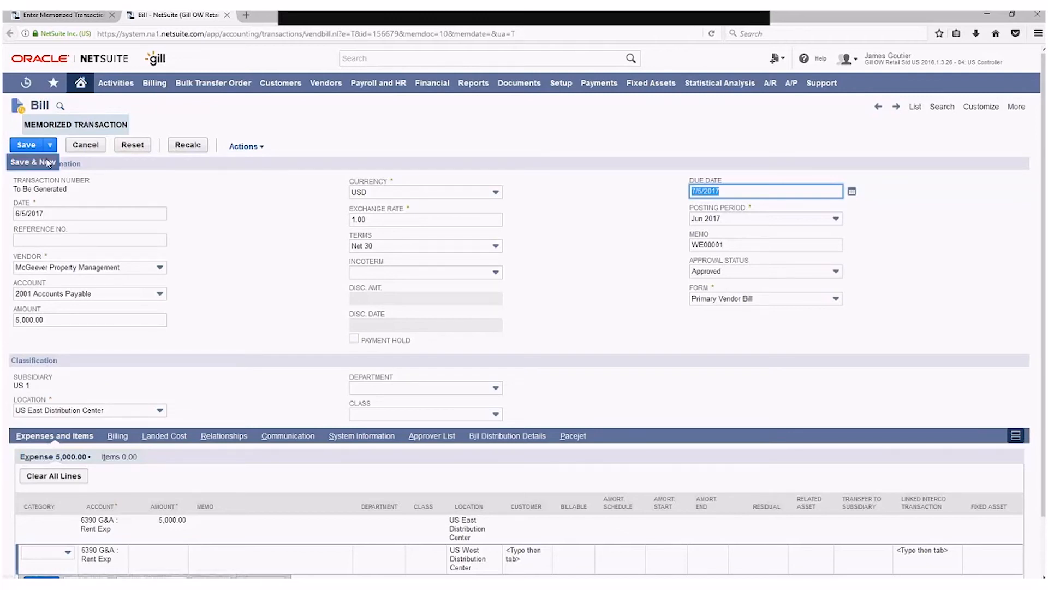
click(227, 15)
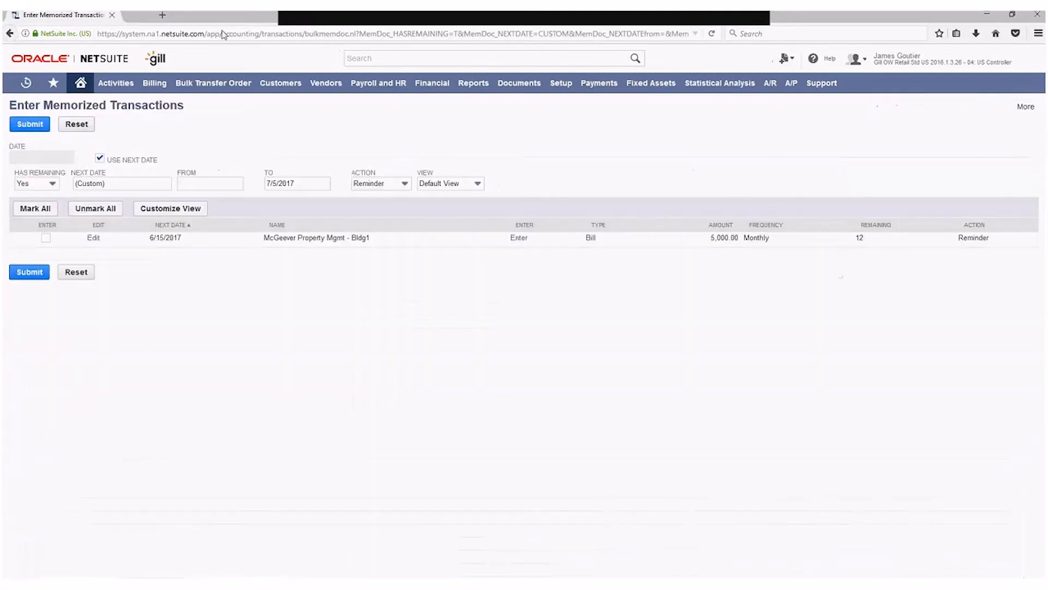
- Mark the McGeever Property Mgmt - Bldg1 bill for entry, keep Use Next Date enabled, and submit it
click(46, 238)
click(100, 159)
click(48, 157)
double_click(47, 157)
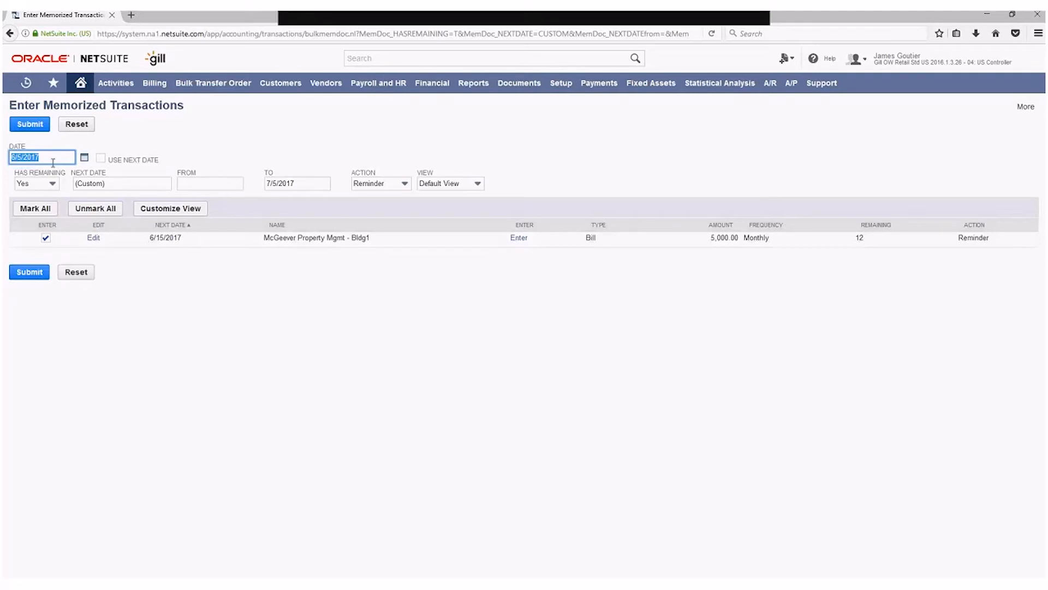
click(99, 158)
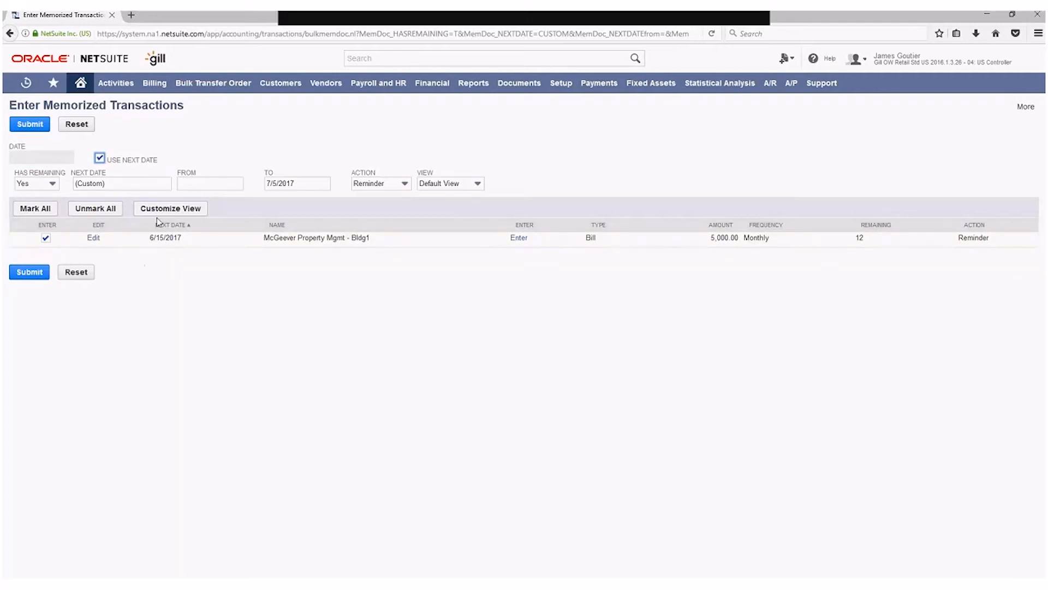
click(33, 277)
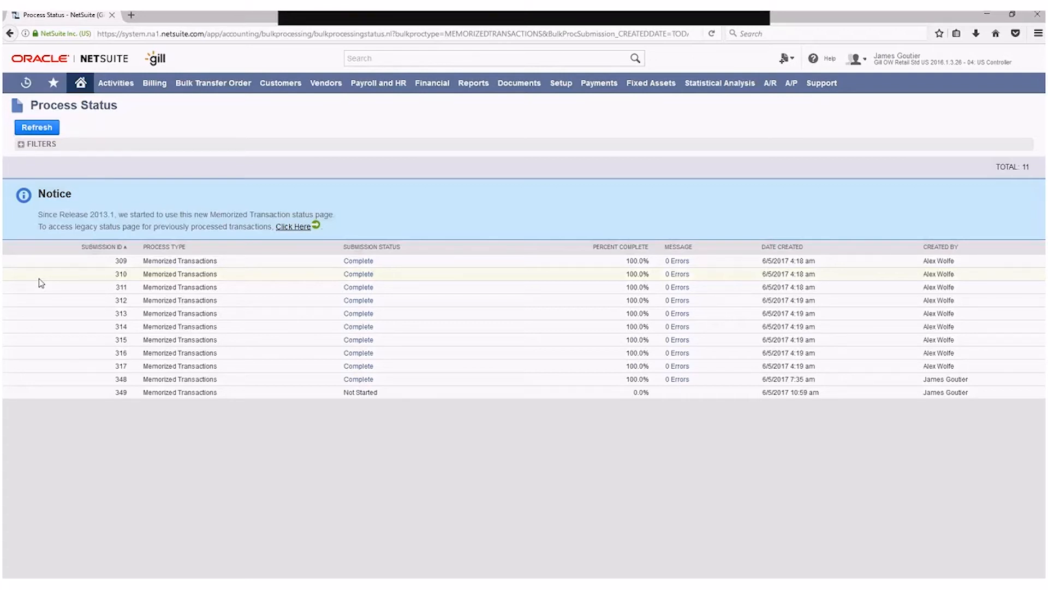
- Refresh the process status until the newest submission is processed, and open the bill it generated
click(38, 130)
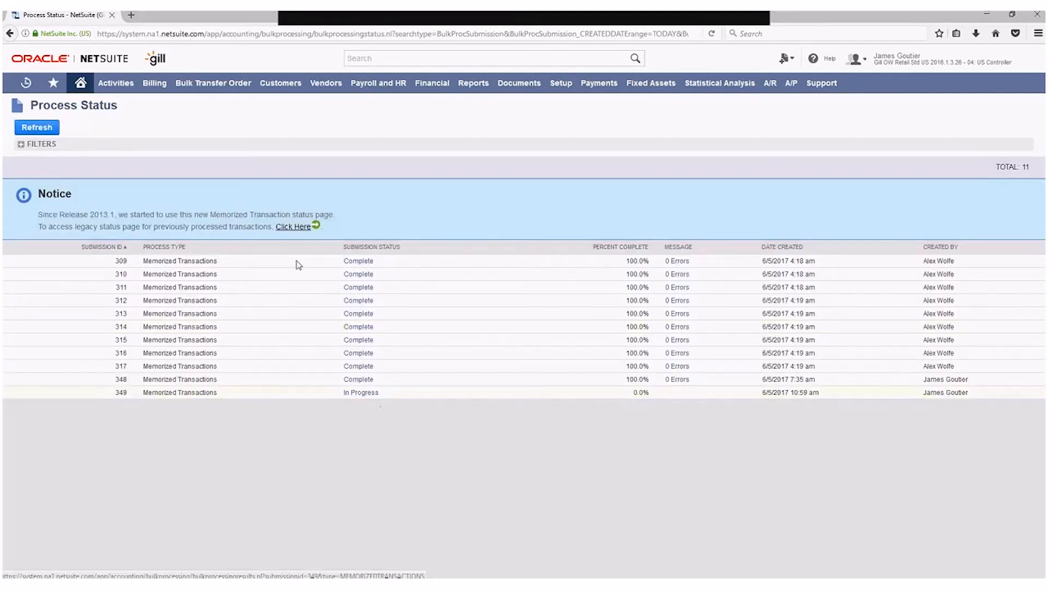
click(39, 130)
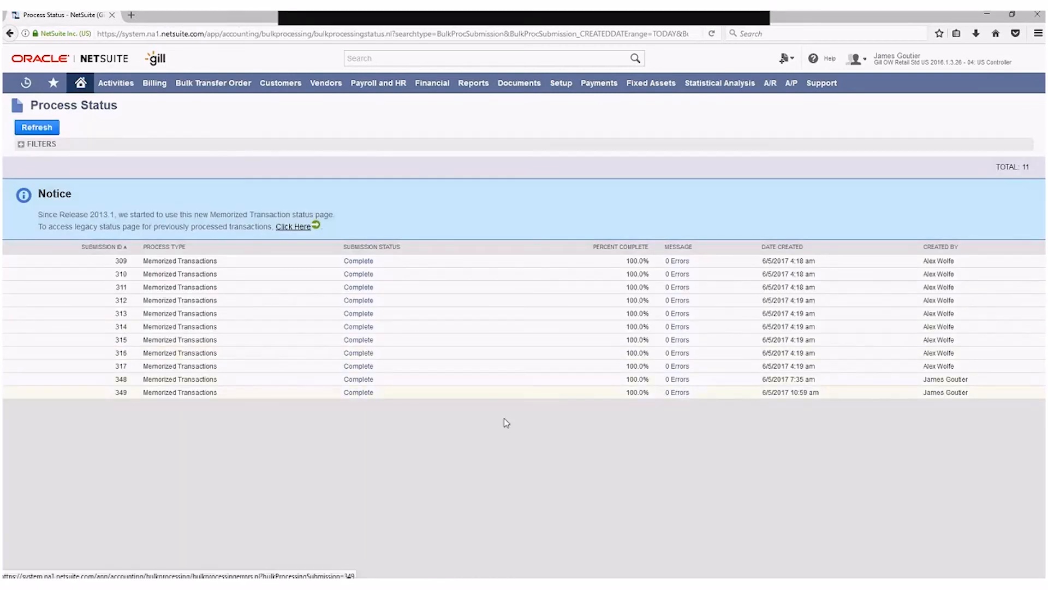
click(359, 393)
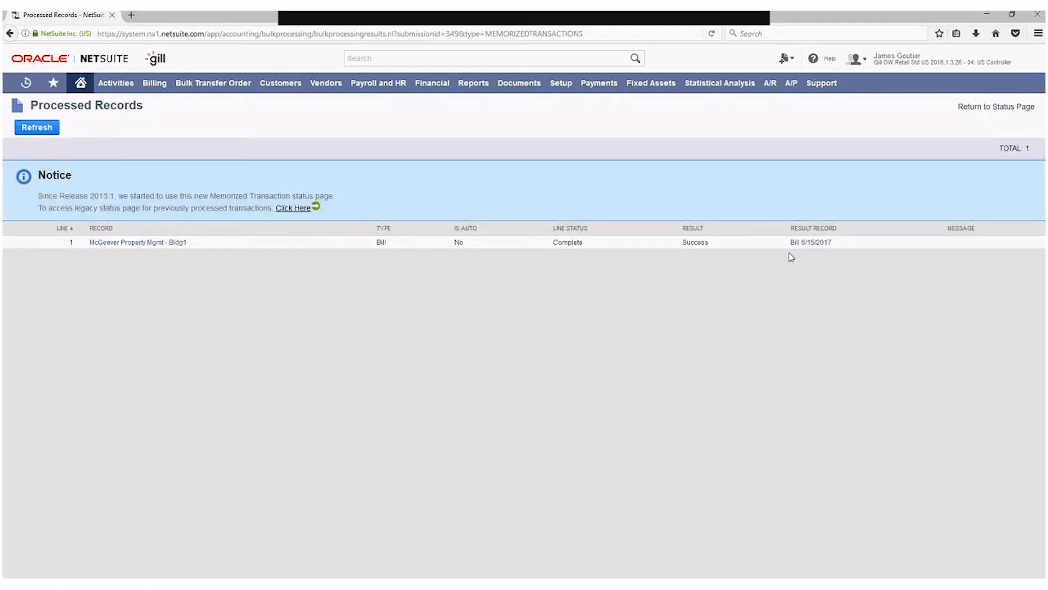
click(816, 247)
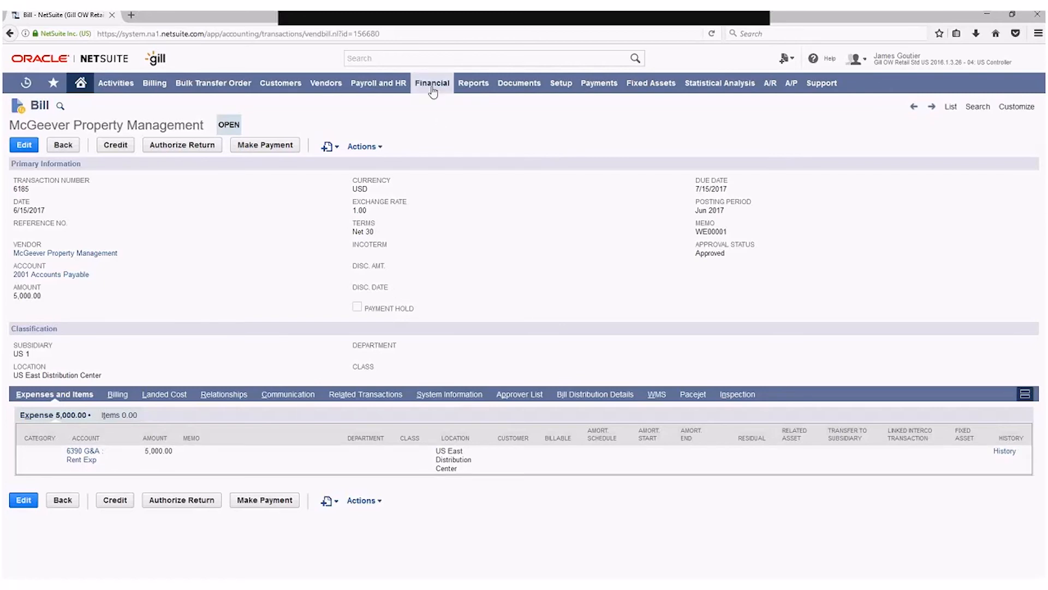
- Open the list of memorized transactions
mouse_move(432, 83)
mouse_move(455, 149)
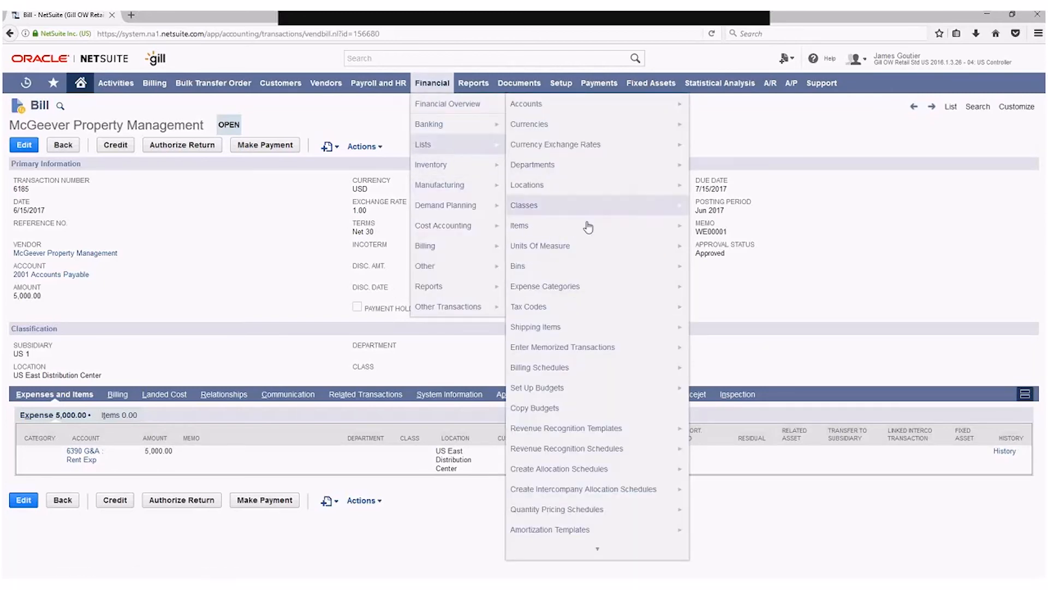
mouse_move(591, 355)
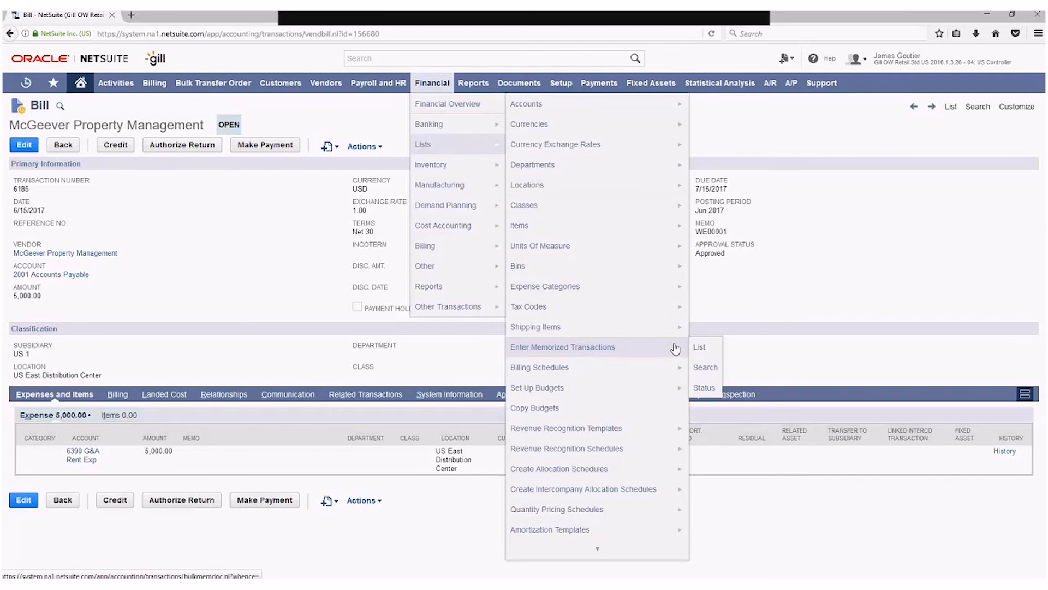
click(704, 353)
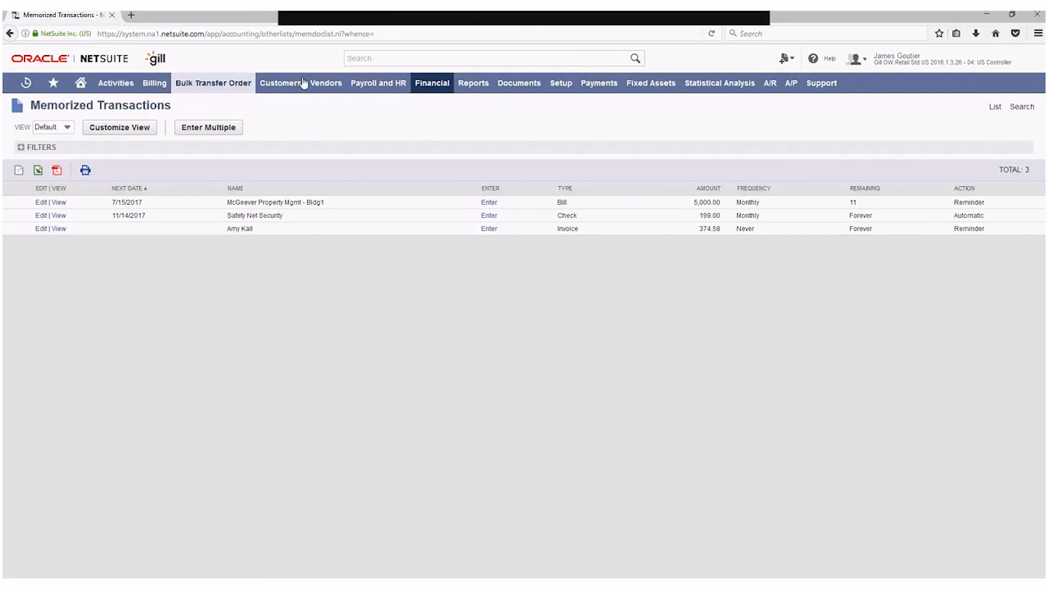
- Search globally for "page: memorize" to look up the memorized transaction pages, and dismiss the suggestions
click(404, 59)
text(pag)
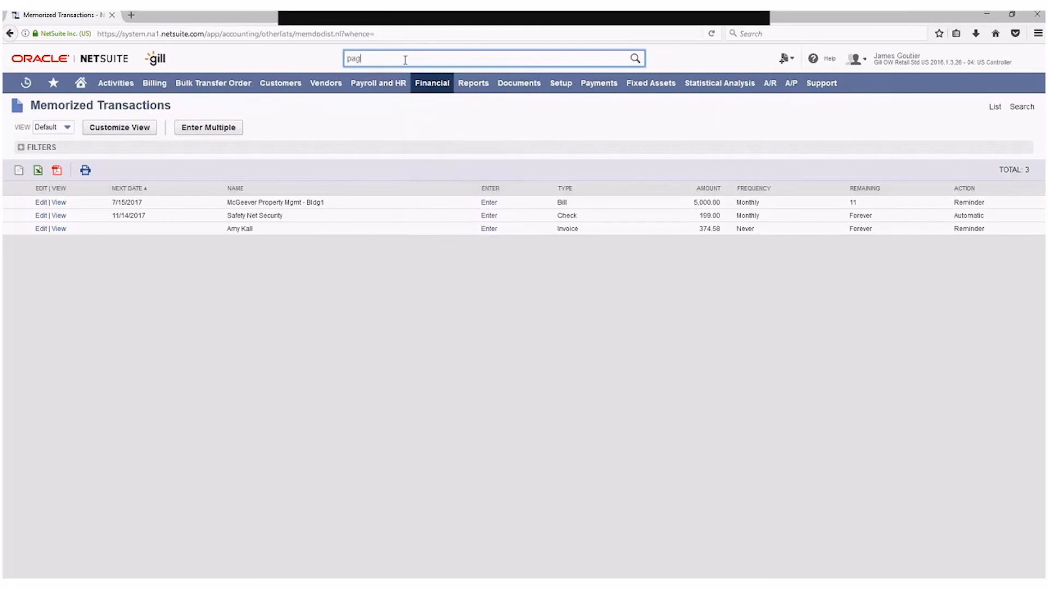
text(e: memorize)
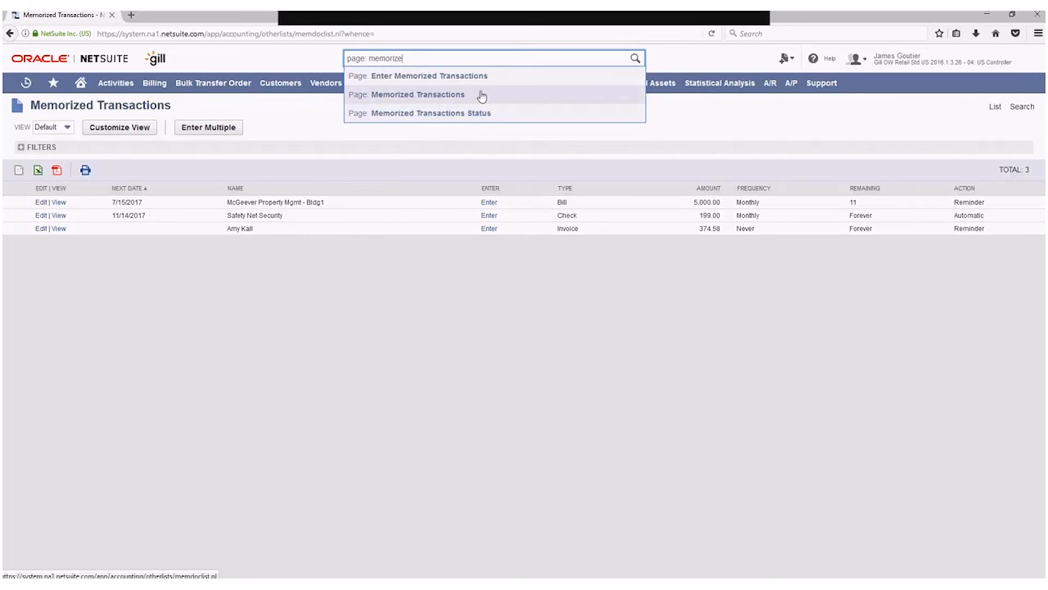
click(411, 287)
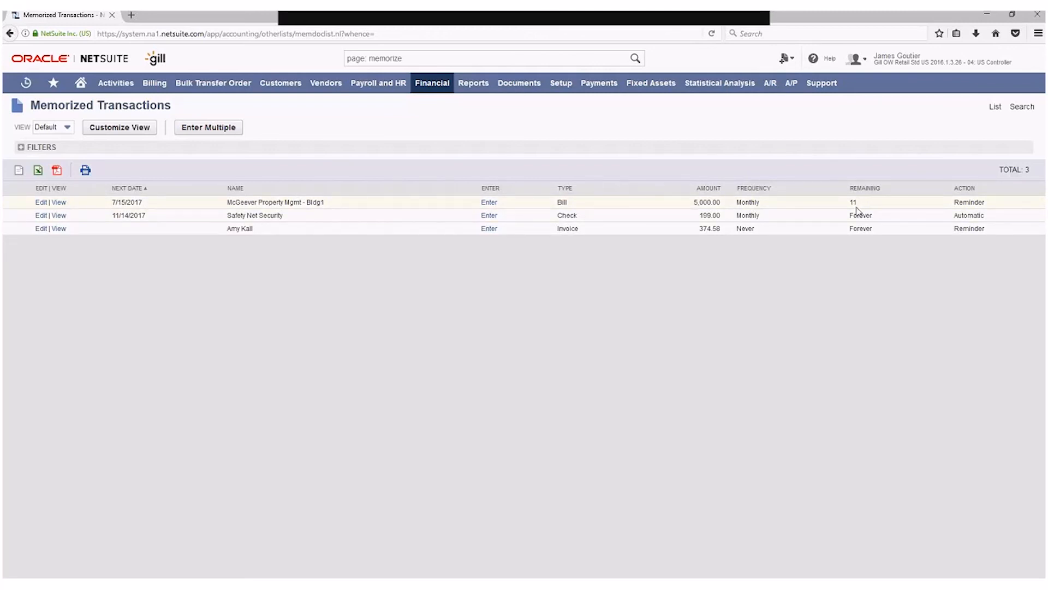
- Open the McGeever Property Mgmt - Bldg1 memorized bill for entry and set its header amount to 6000
click(490, 203)
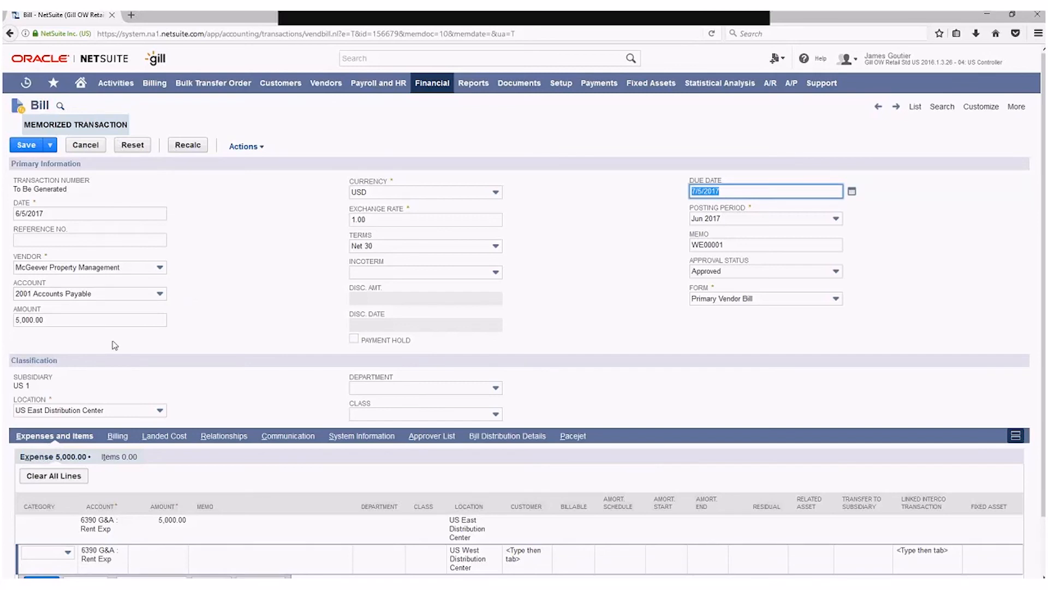
click(90, 320)
text(6000)
key(Tab)
- Set the amount of the bill's 6390 G&A : Rent Exp expense line to 6000
scroll(133, 379, down, 1)
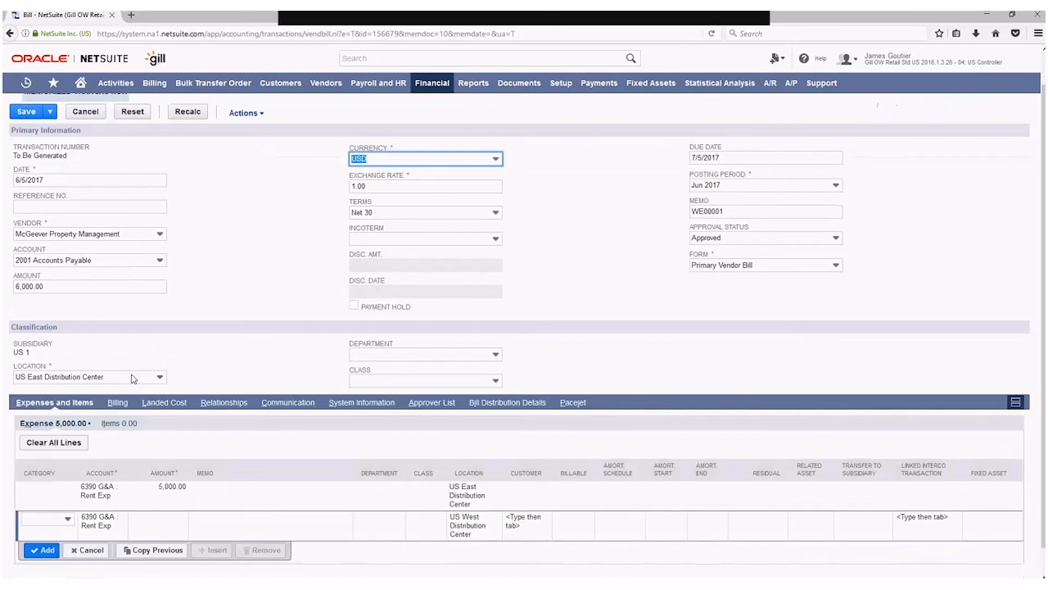
scroll(133, 378, down, 1)
click(167, 471)
text(6000)
key(Tab)
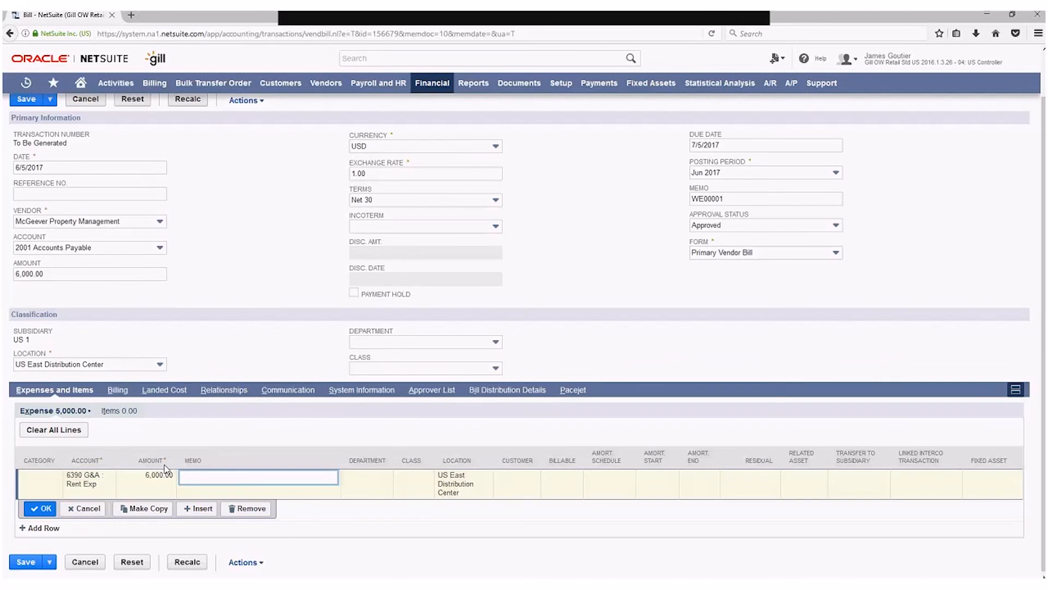
- Memorize the changed bill as an update to the existing memorized transaction and save it
scroll(189, 386, up, 2)
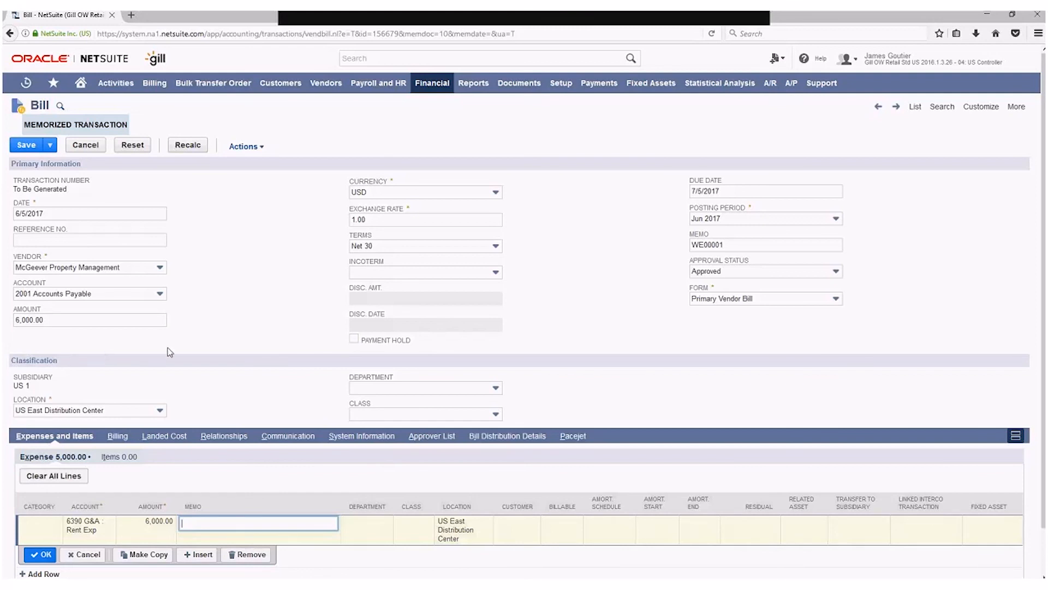
mouse_move(246, 146)
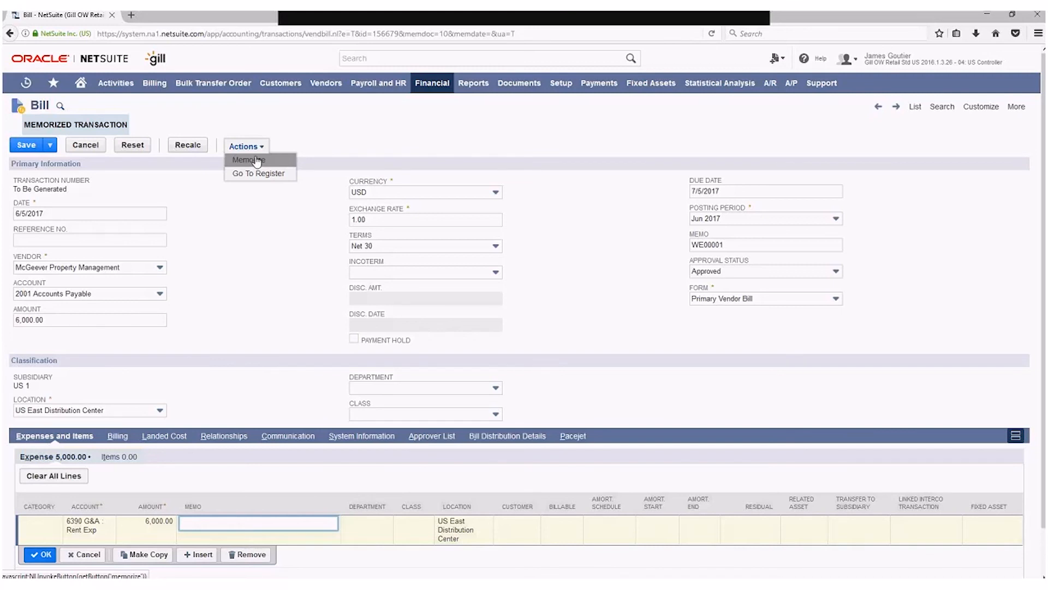
click(256, 160)
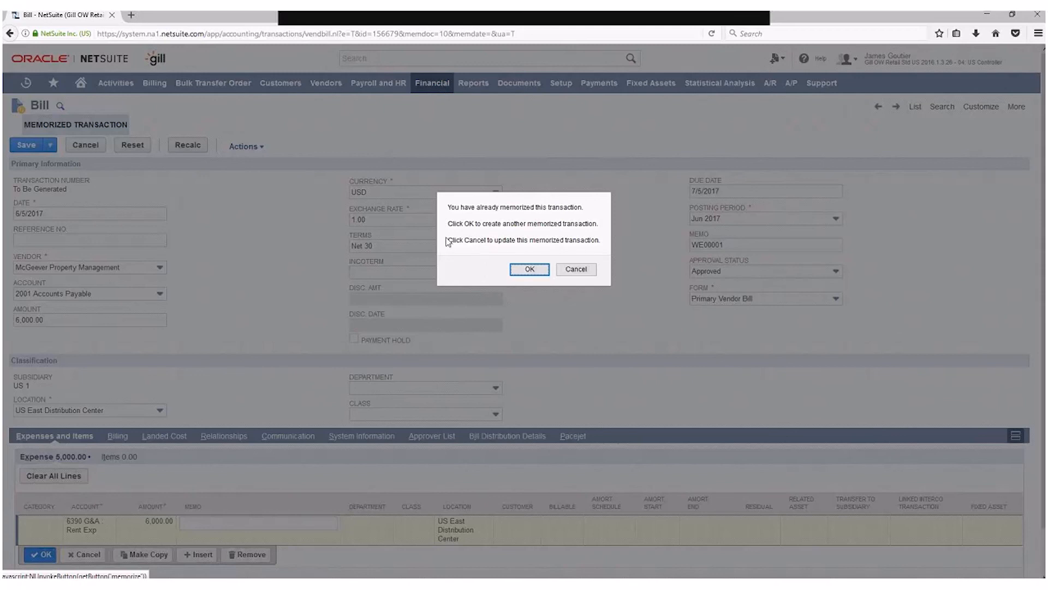
click(591, 273)
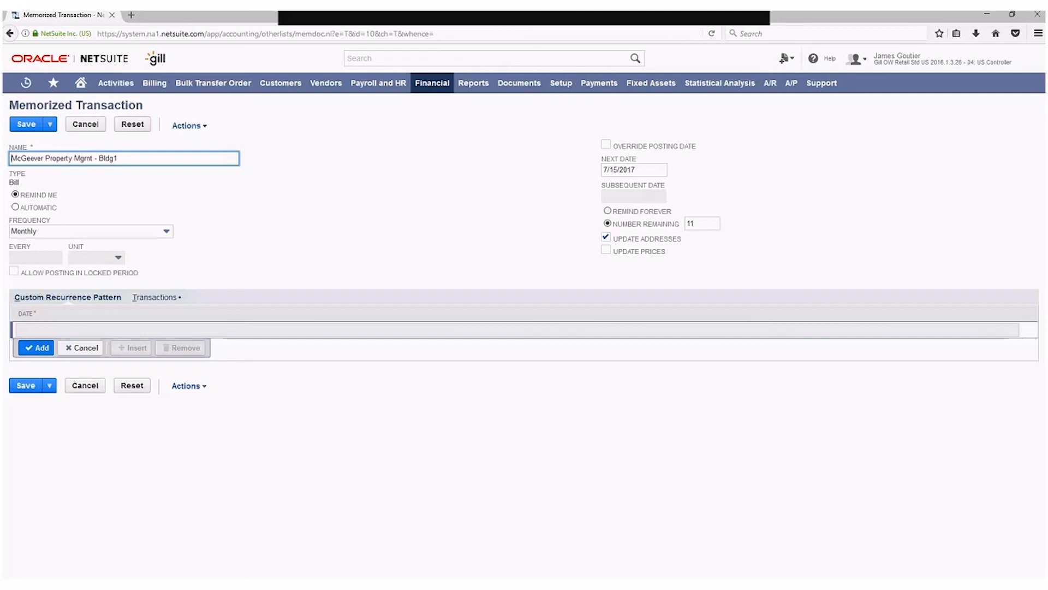
click(31, 127)
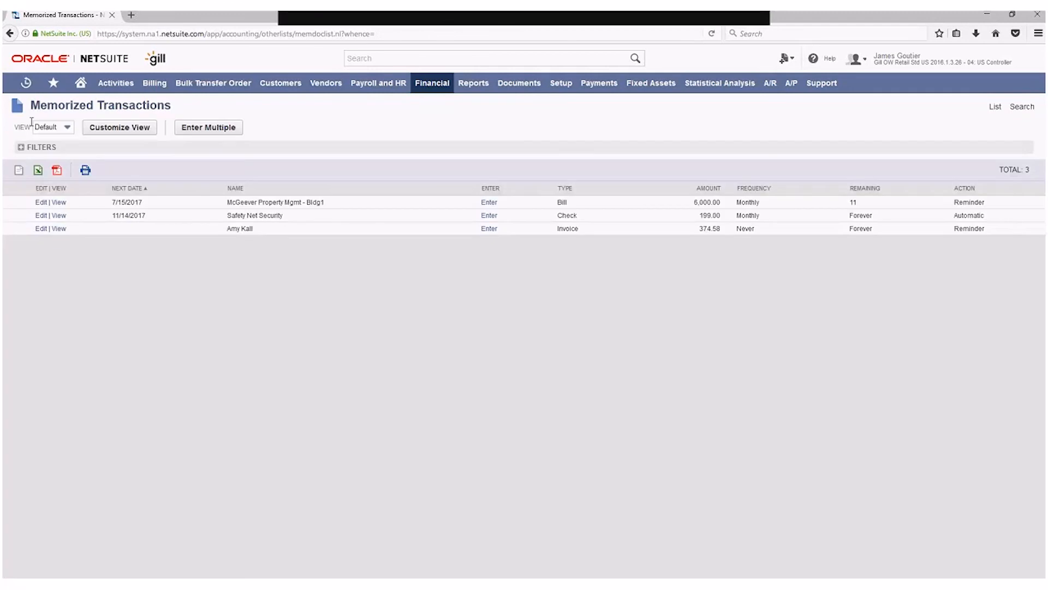